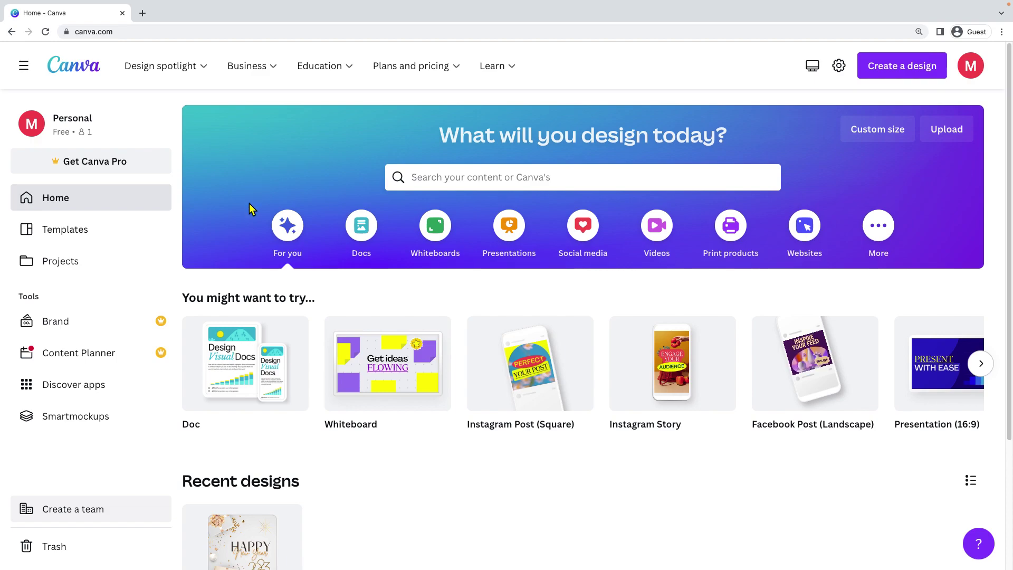
Open the recent design "First Design" and go to the "Page 3 - Demo" page.
scroll(259, 222, down, 3)
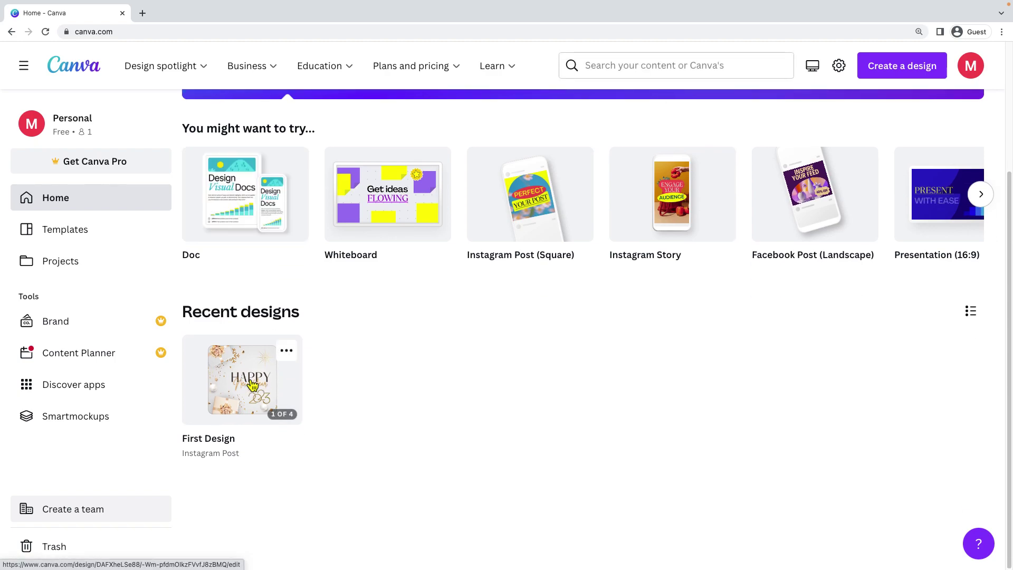
click(251, 381)
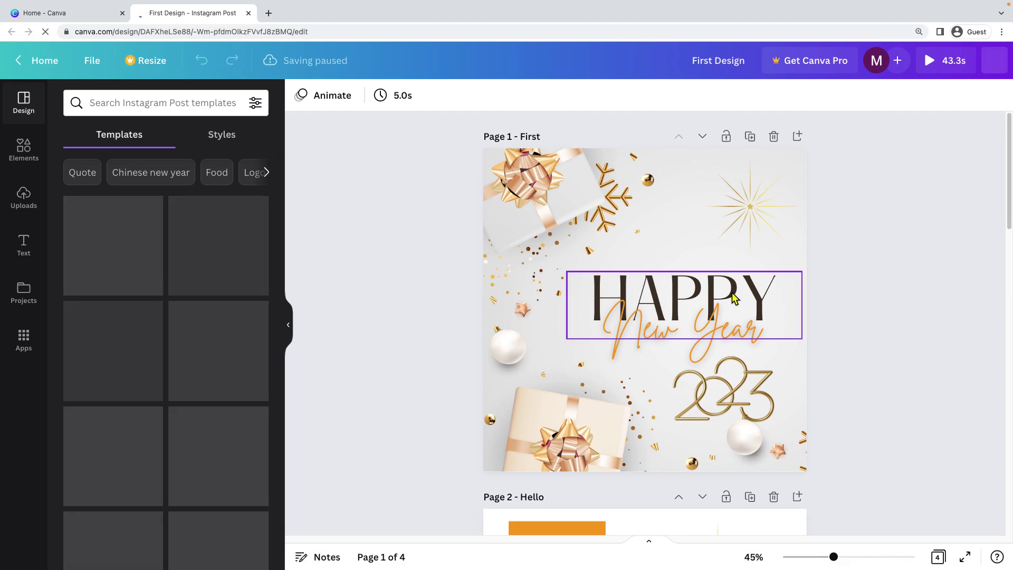
scroll(734, 298, down, 5)
scroll(733, 297, down, 10)
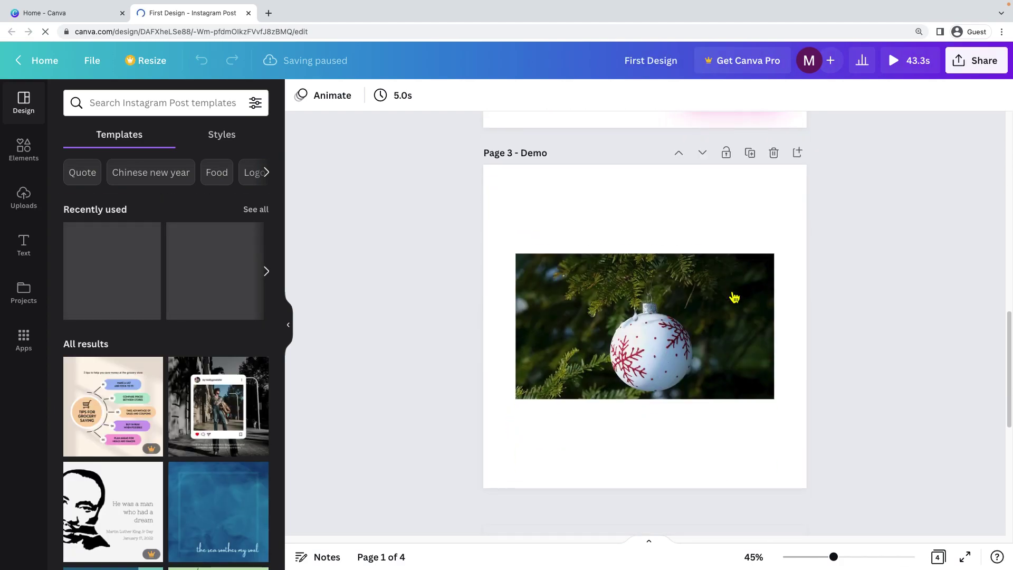
scroll(733, 294, up, 3)
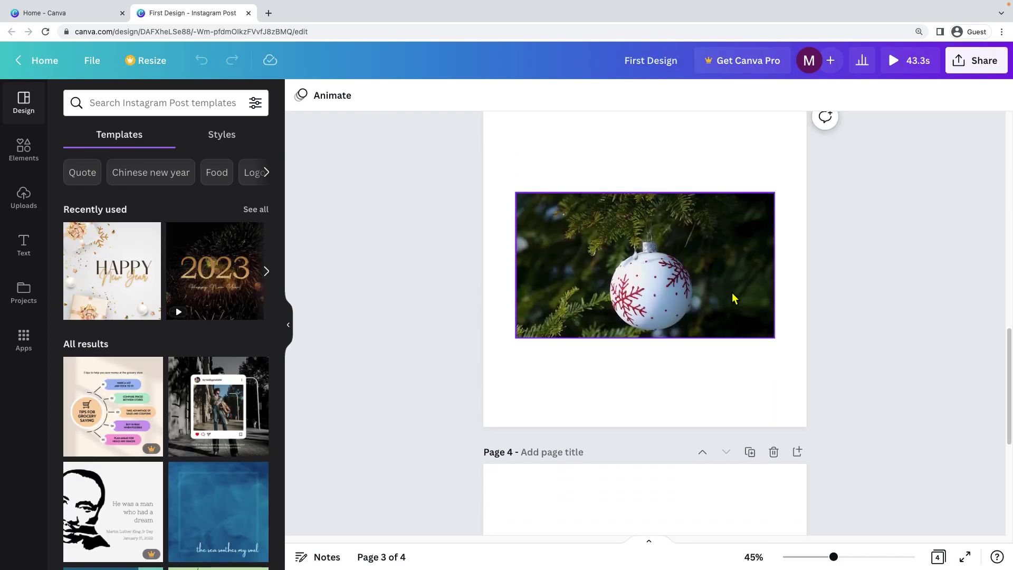
Delete the Christmas ornament video from Page 3.
click(680, 328)
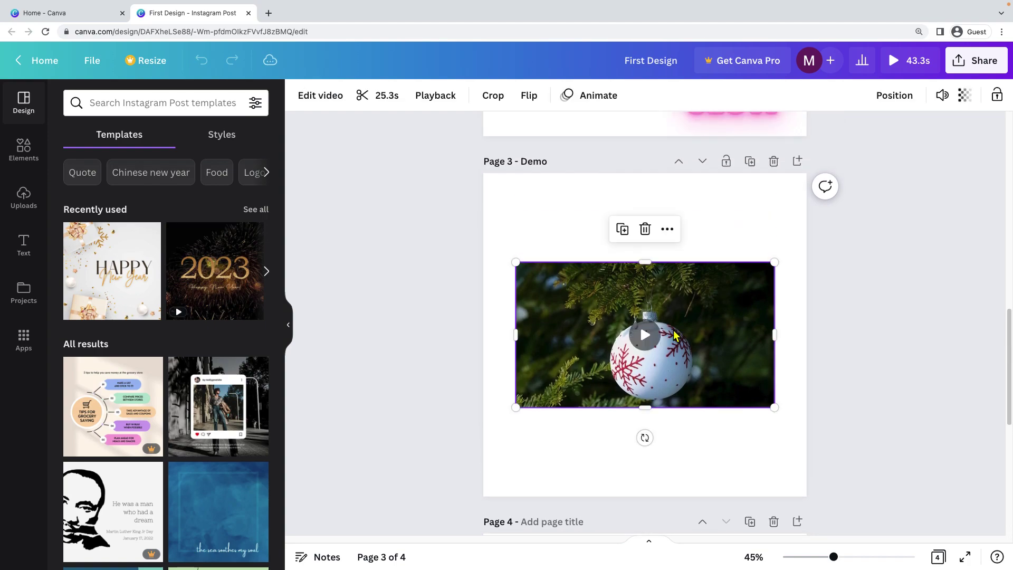
right_click(718, 296)
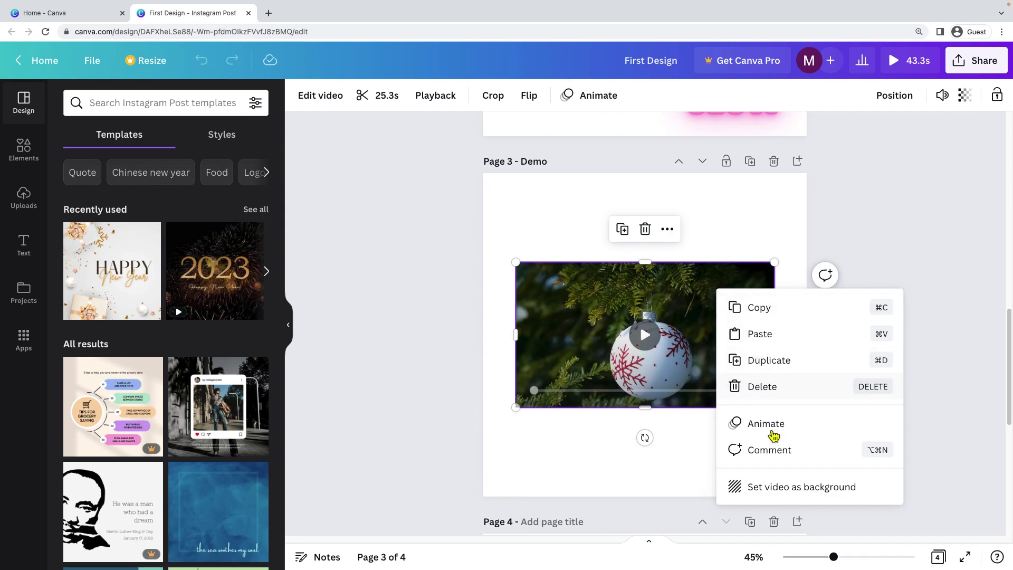
click(770, 395)
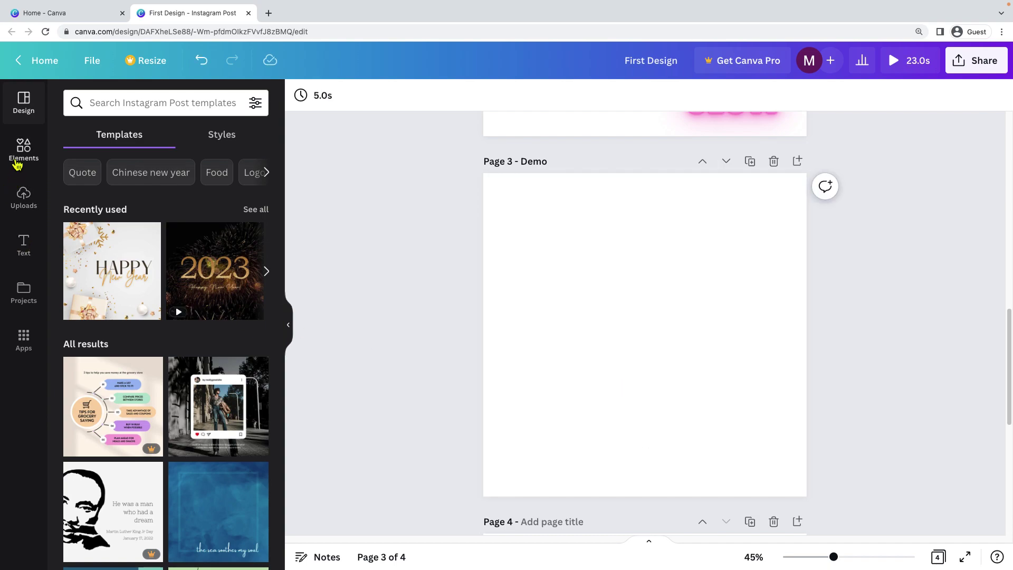
Search the Photos elements for "new year" and add the fireworks-over-city photo to Page 3.
click(23, 152)
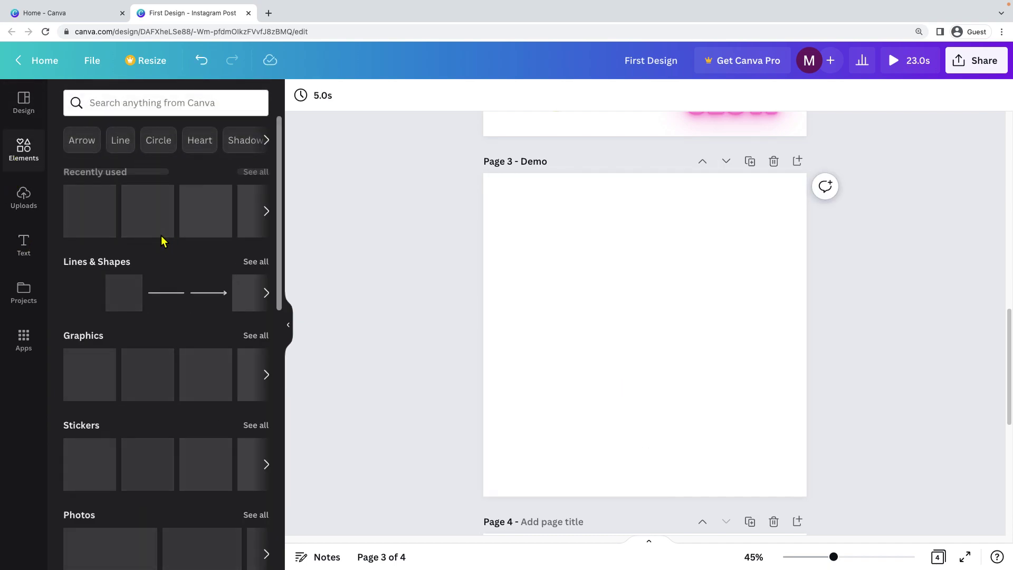
scroll(211, 359, down, 4)
click(263, 321)
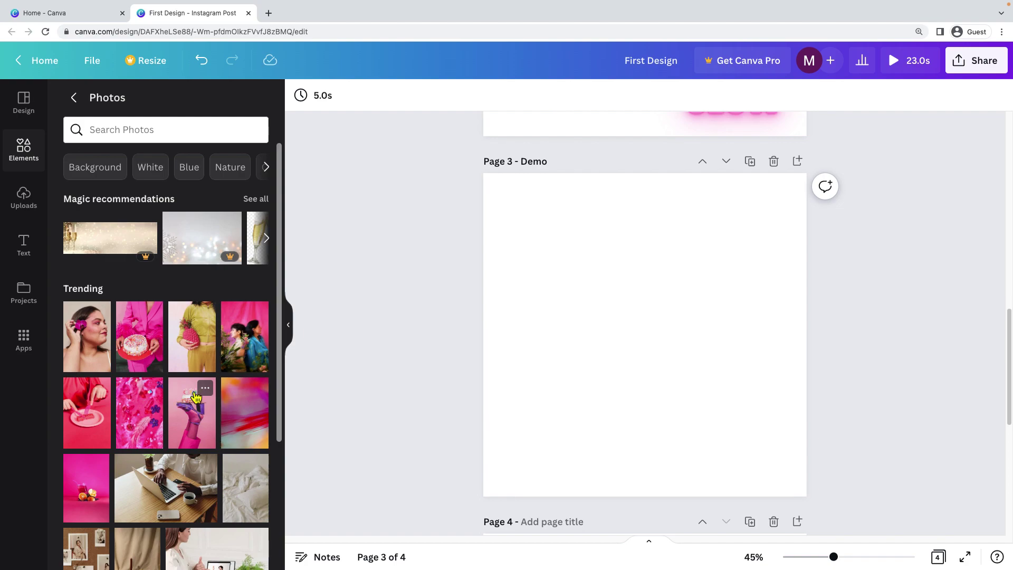
click(158, 130)
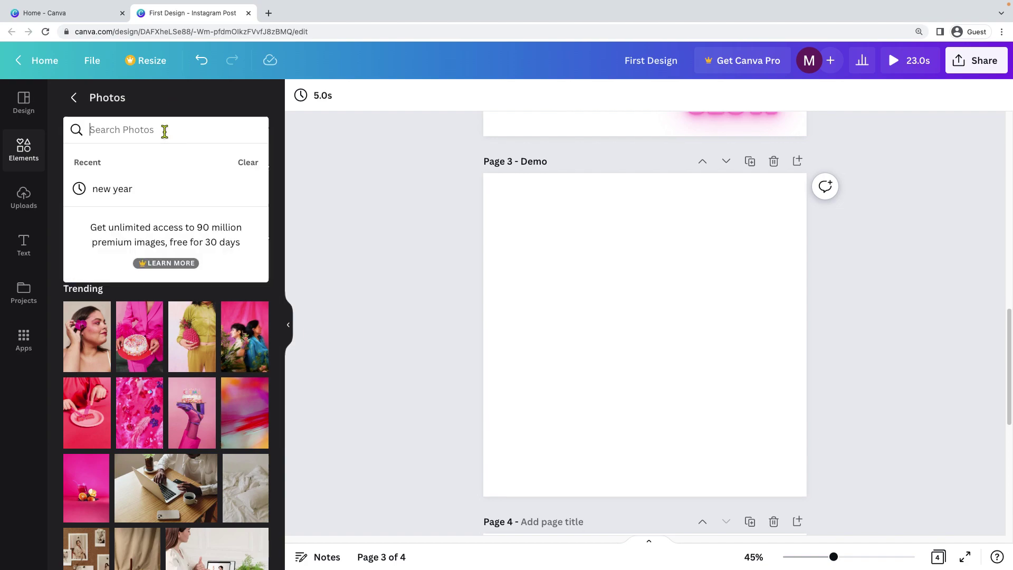
text(new year)
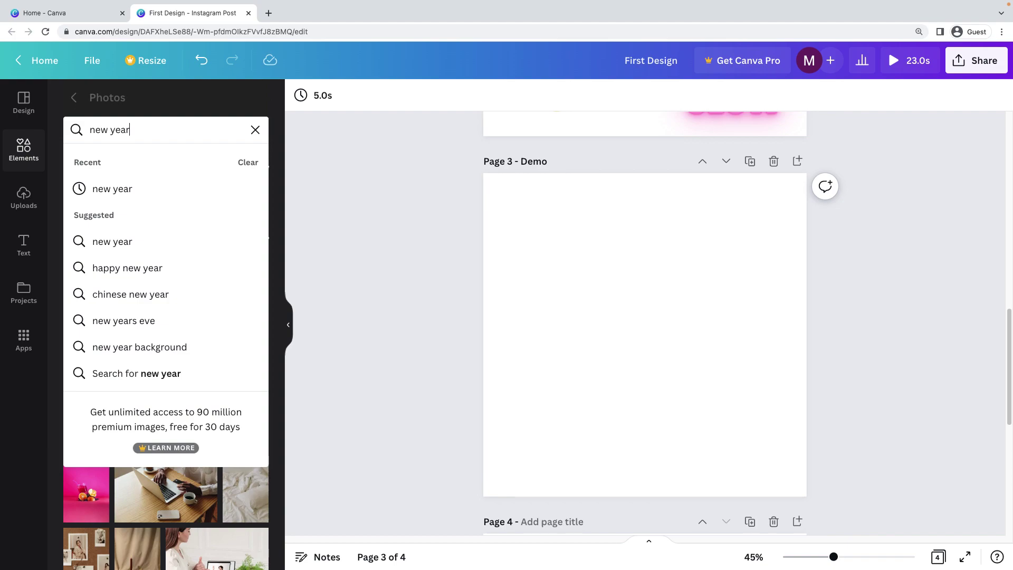
key(Return)
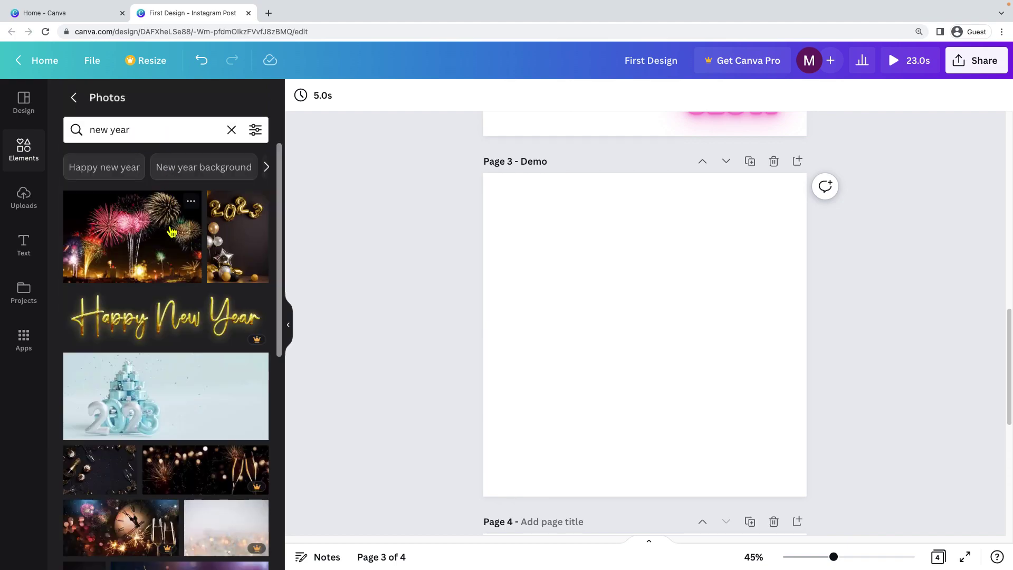
click(128, 228)
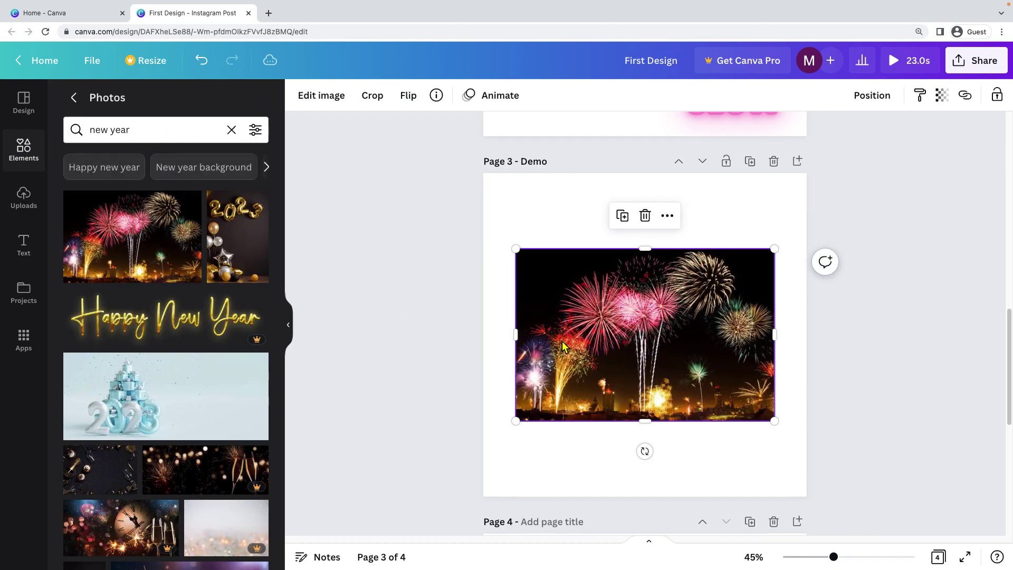
click(440, 344)
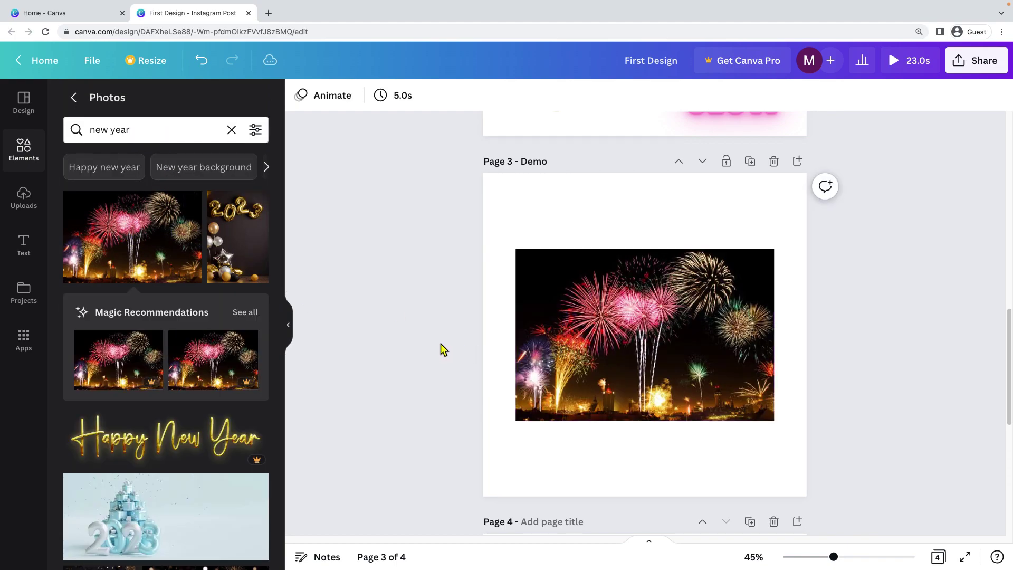
Move the fireworks photo around the middle of Page 3 and snap it back to the page centre using the alignment guides.
click(599, 347)
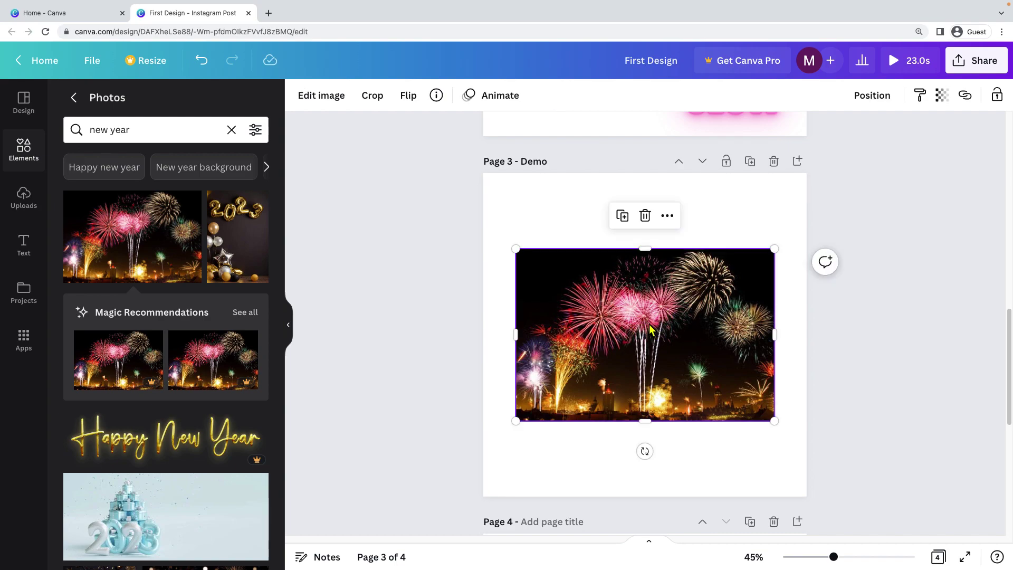
drag(651, 330, 649, 322)
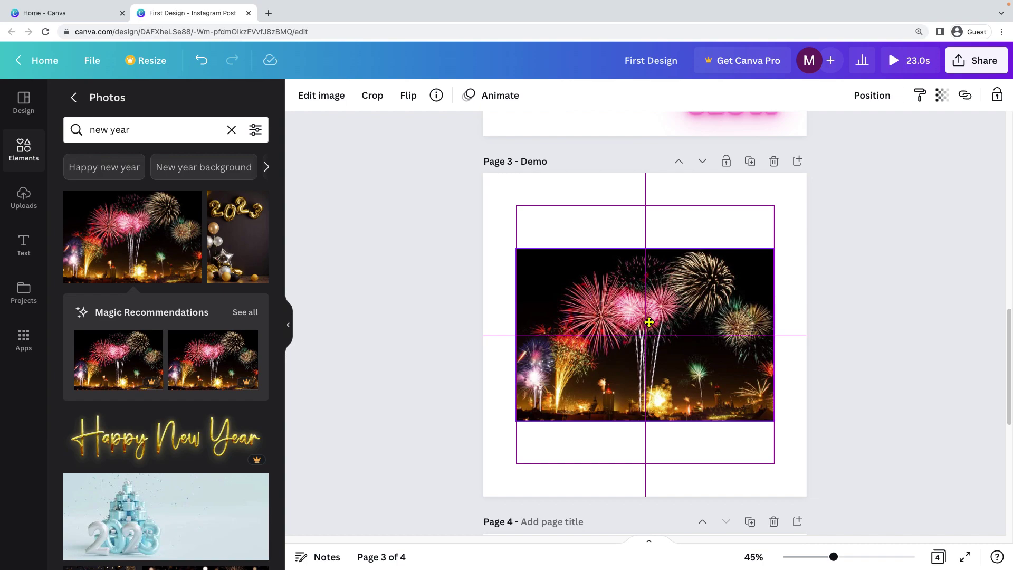
drag(650, 322, 649, 323)
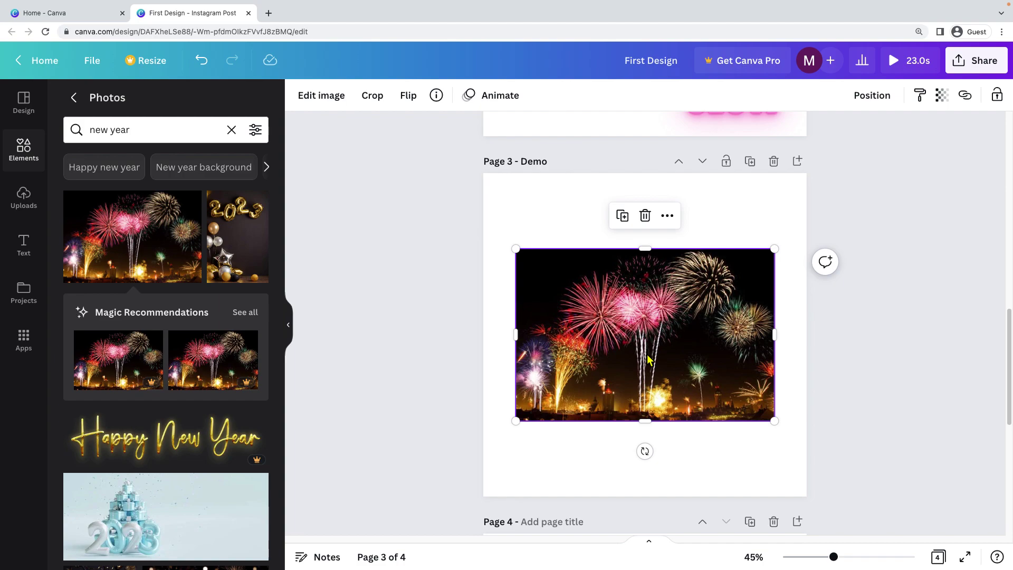
mouse_move(649, 359)
mouse_down()
mouse_move(634, 323)
mouse_move(648, 323)
mouse_move(647, 352)
mouse_up()
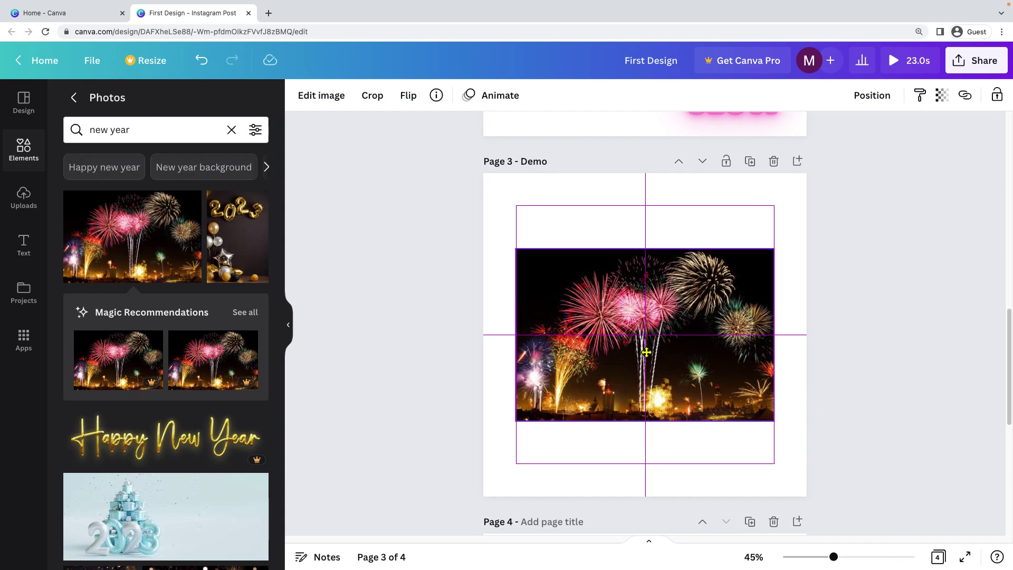
drag(646, 352, 653, 348)
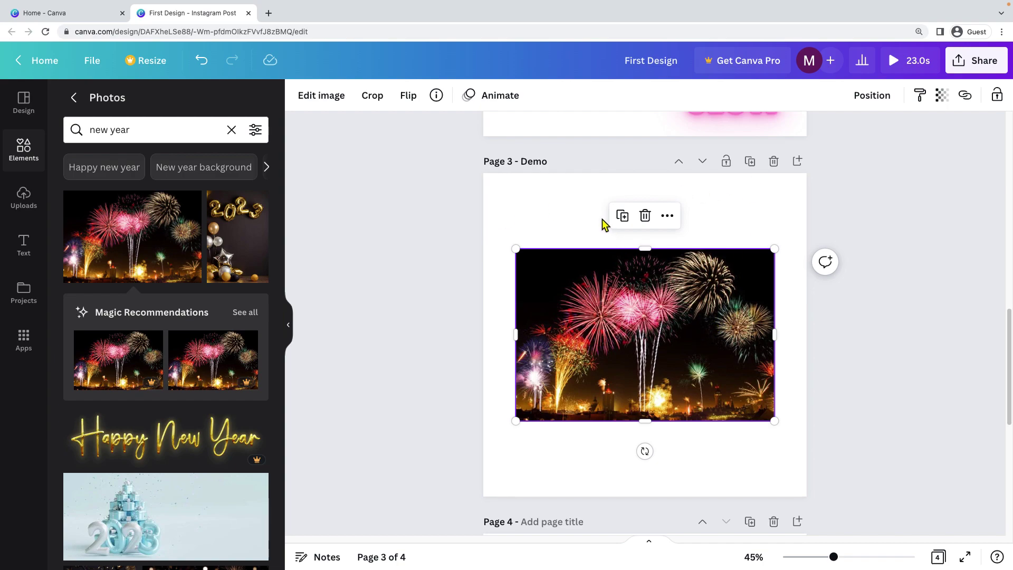
click(575, 218)
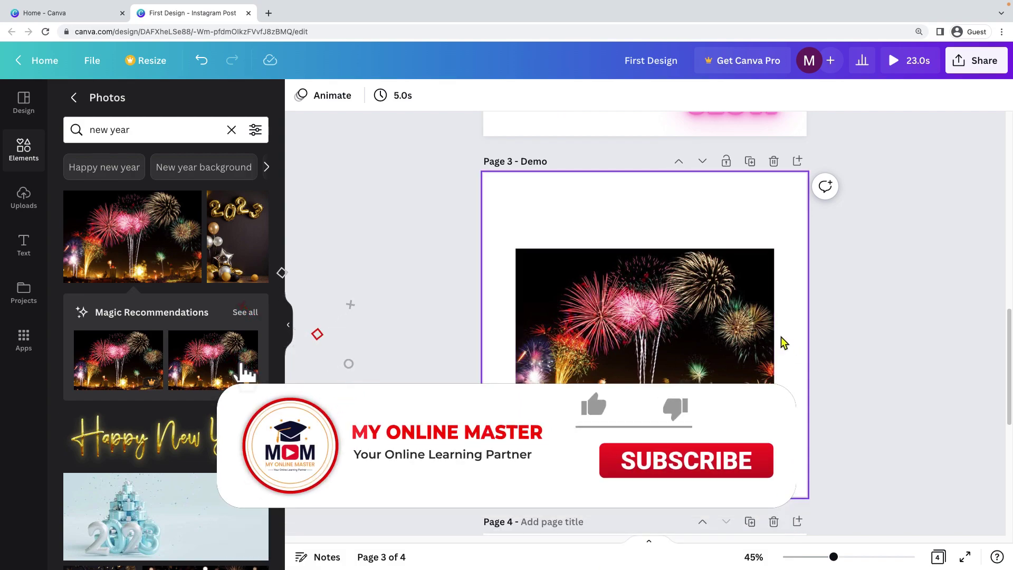
click(689, 343)
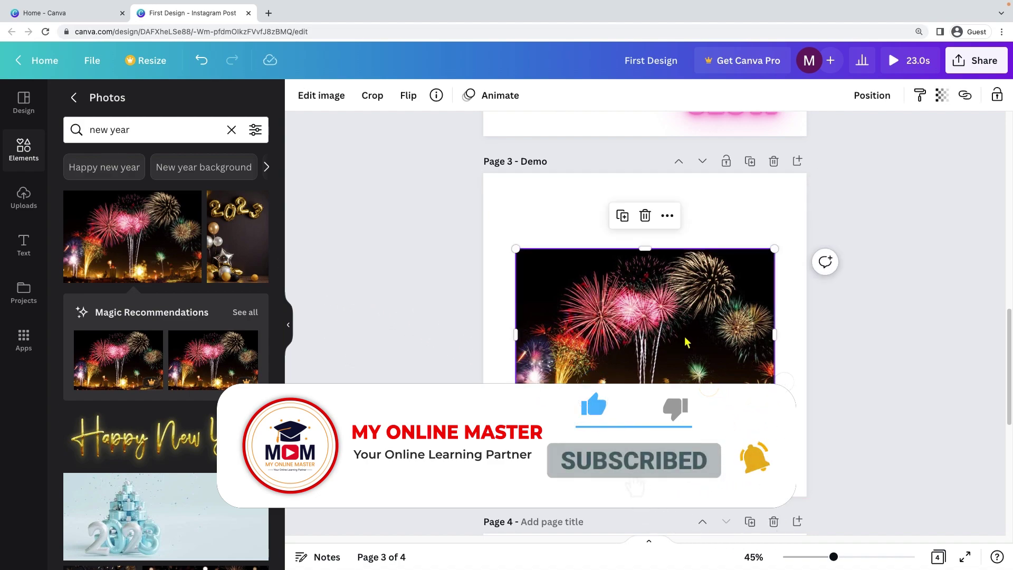
mouse_move(687, 343)
mouse_down()
mouse_move(683, 309)
mouse_move(686, 337)
mouse_up()
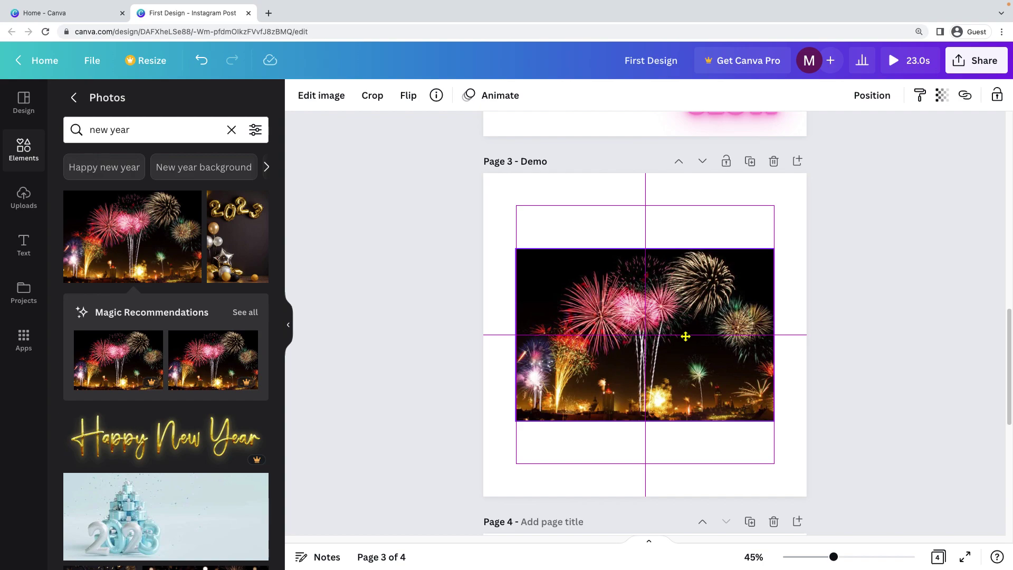
drag(686, 336, 685, 336)
drag(686, 336, 685, 336)
drag(685, 337, 685, 337)
drag(686, 336, 686, 336)
drag(686, 336, 686, 336)
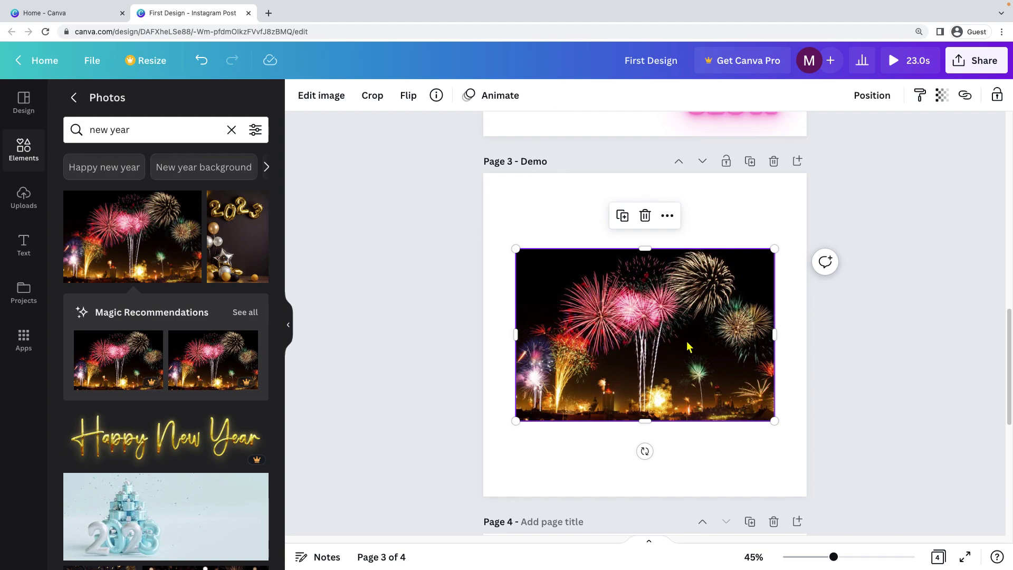
Move the fireworks photo up near the upper edge of Page 3, keeping it horizontally centred.
drag(689, 347, 686, 319)
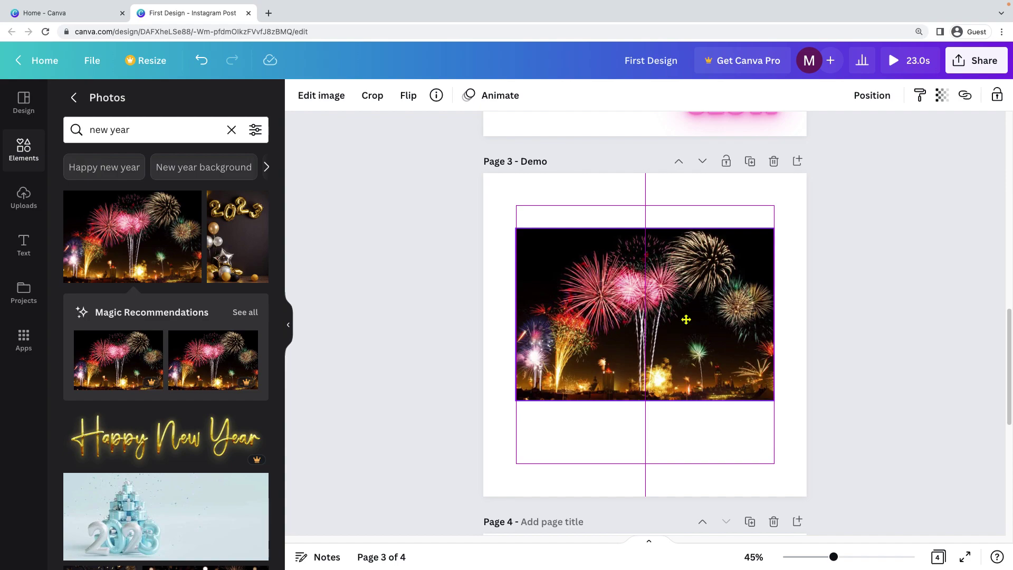
drag(686, 319, 686, 320)
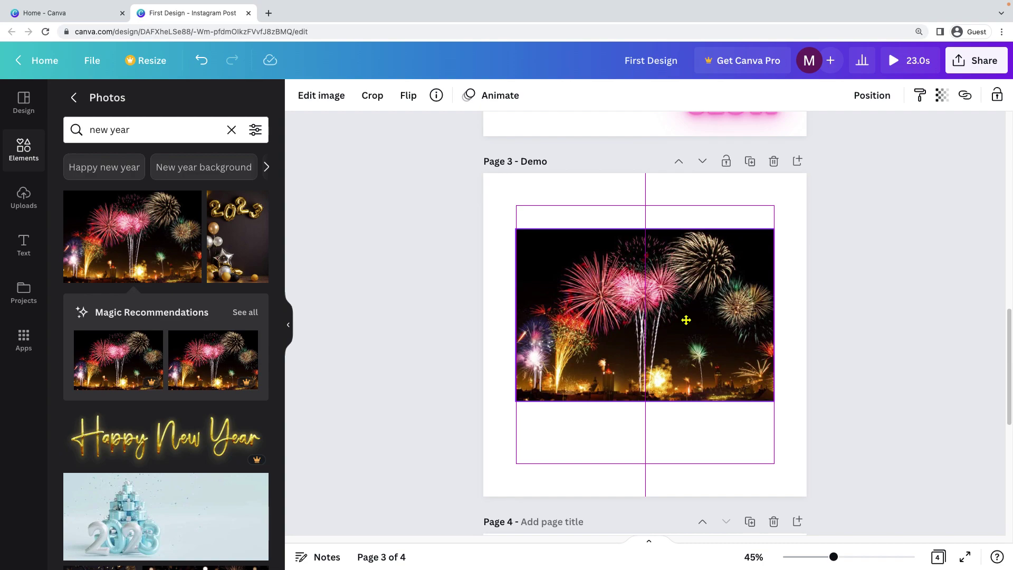
drag(686, 320, 683, 282)
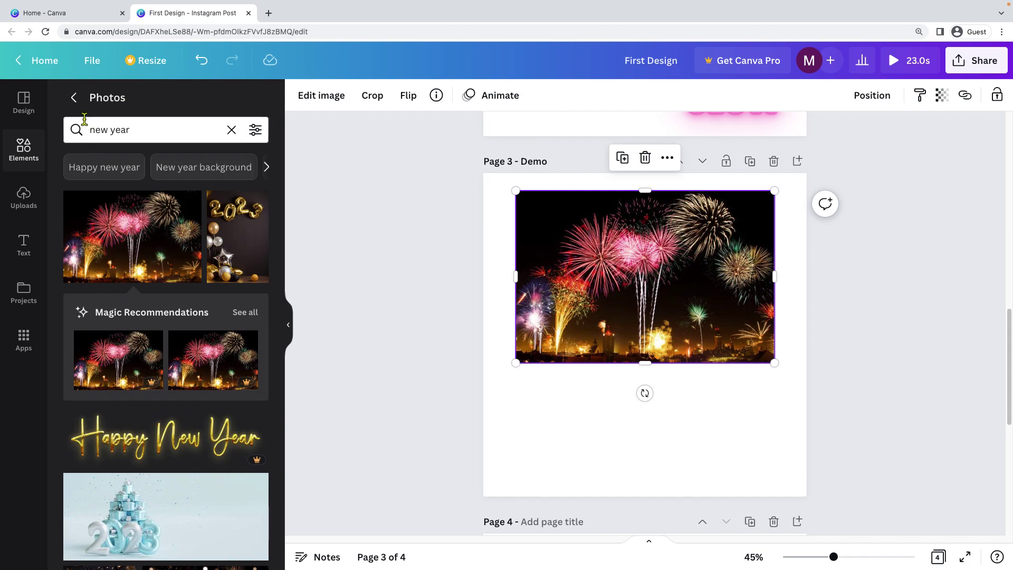
Add a square from Lines & Shapes and place it in the lower-left area of Page 3 below the fireworks photo.
click(74, 98)
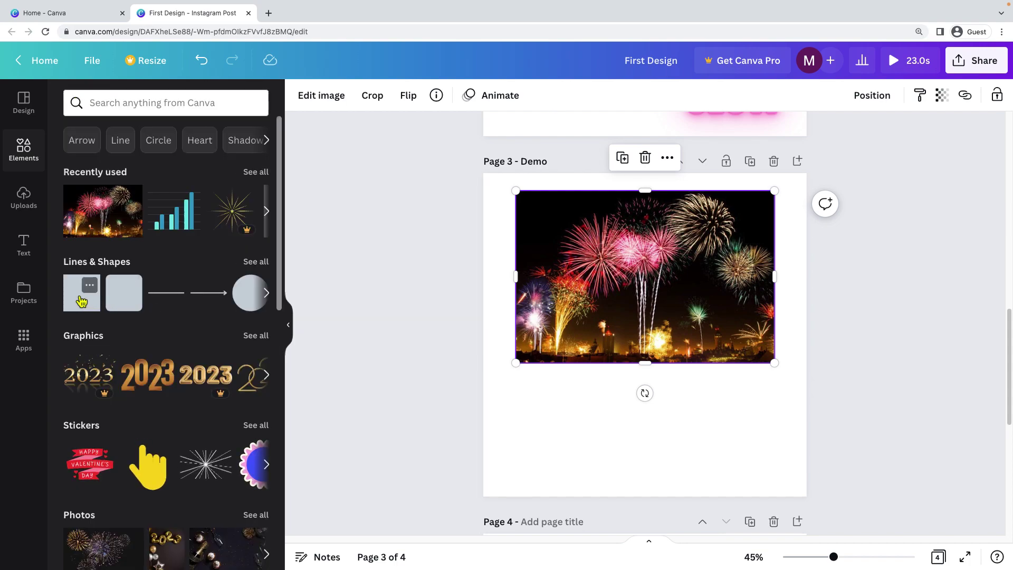
key(r)
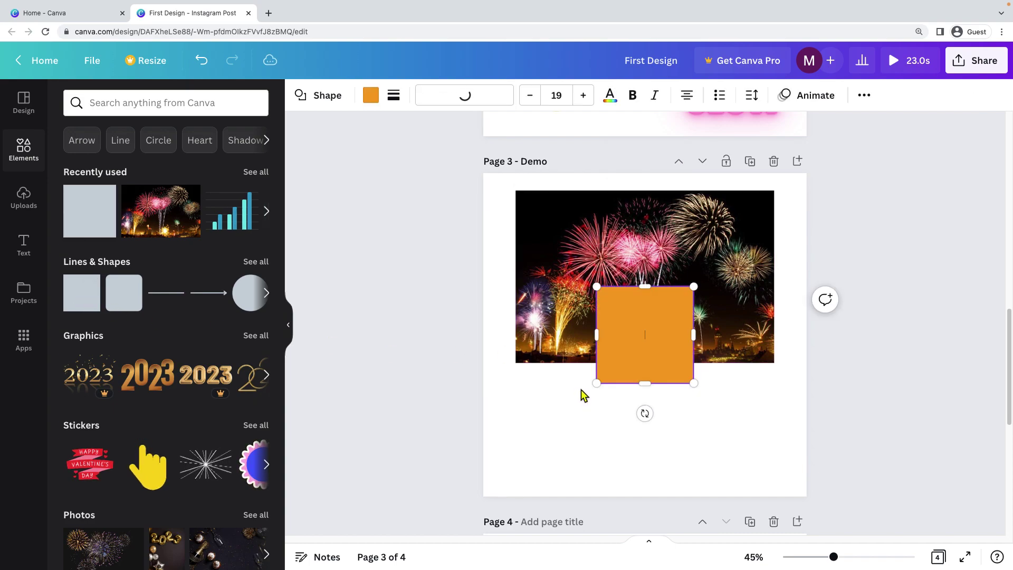
click(545, 408)
drag(641, 337, 724, 421)
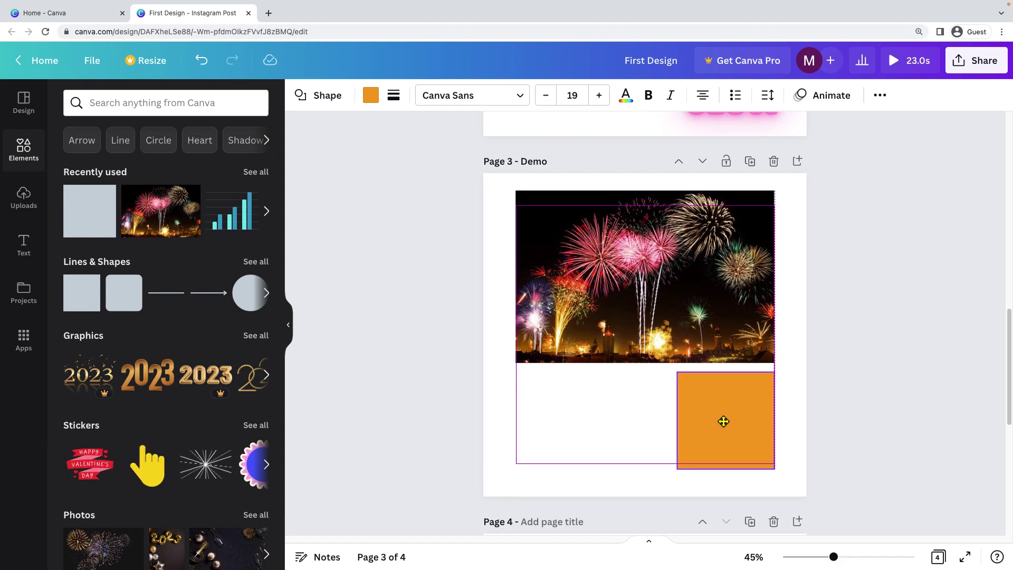
drag(723, 421, 535, 431)
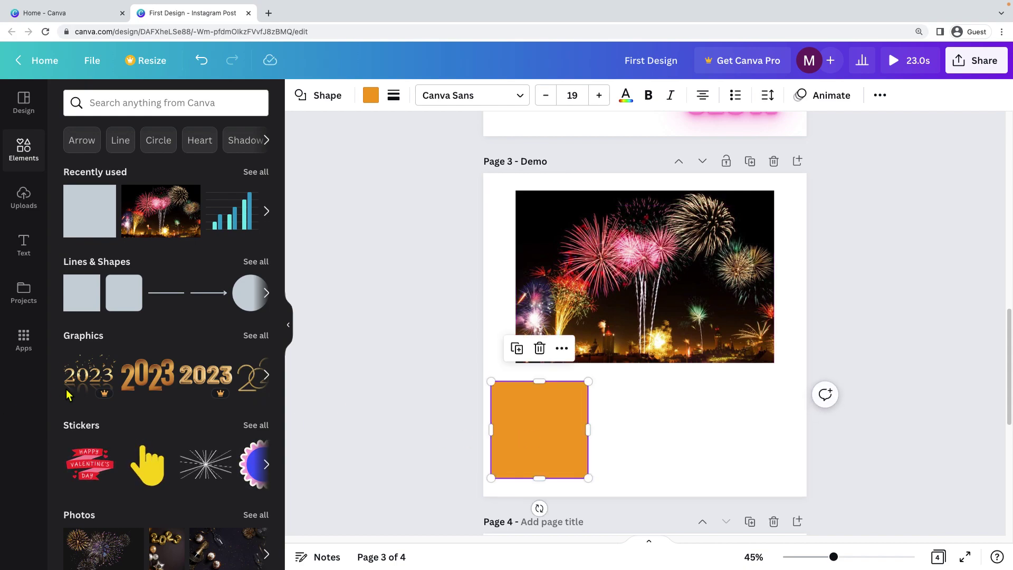
Add the solid gold "2023" graphic and place it below the fireworks photo, to the right of the orange square.
drag(676, 422, 717, 407)
drag(666, 340, 572, 431)
key(ctrl+z)
drag(689, 432, 610, 431)
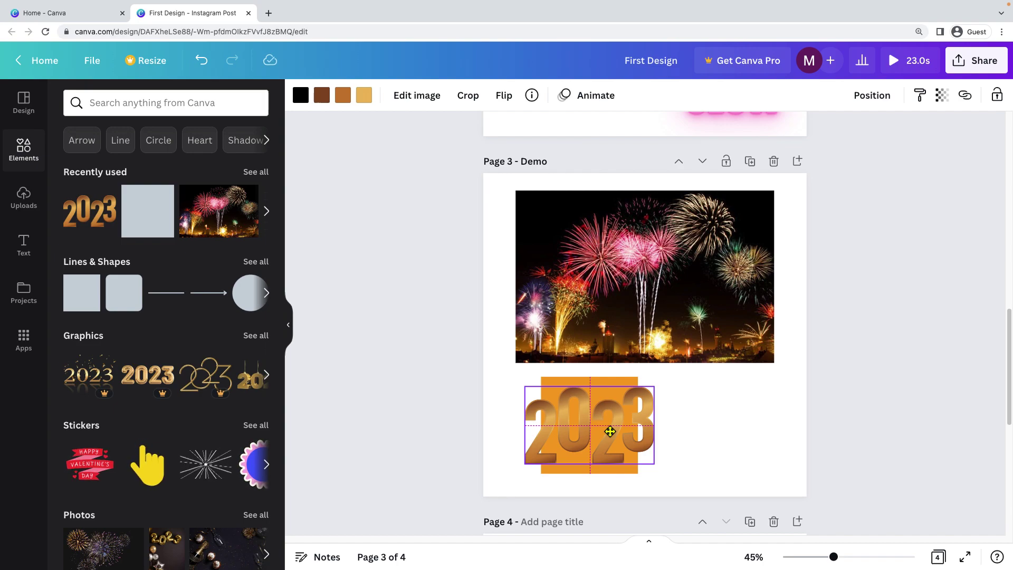
drag(610, 431, 663, 336)
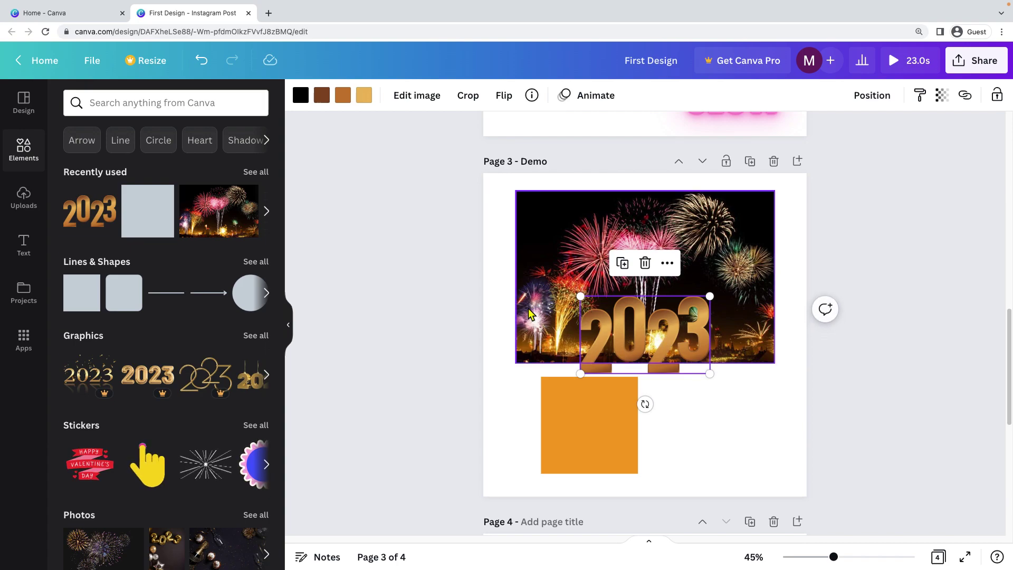
drag(641, 325, 714, 403)
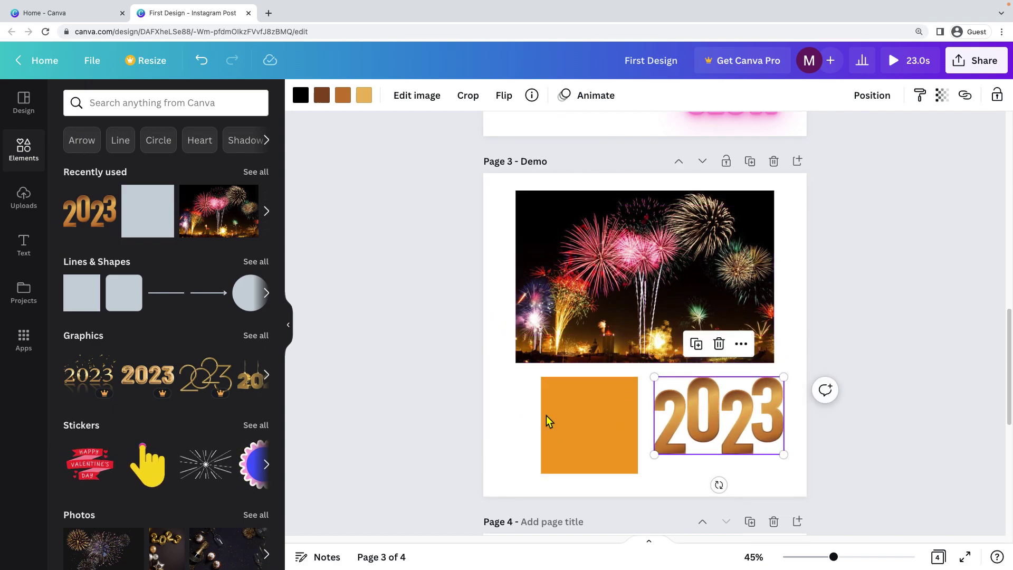
Shift the orange square slightly up and to the left on Page 3, and leave nothing selected.
mouse_move(567, 413)
mouse_down()
mouse_move(551, 402)
mouse_move(585, 410)
mouse_move(575, 414)
mouse_up()
click(491, 417)
click(492, 417)
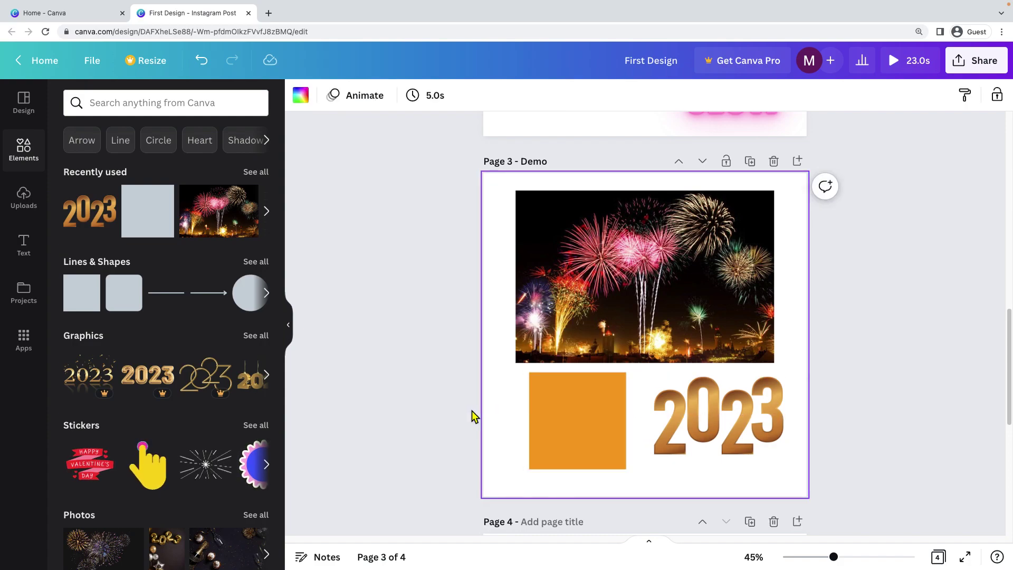
click(439, 404)
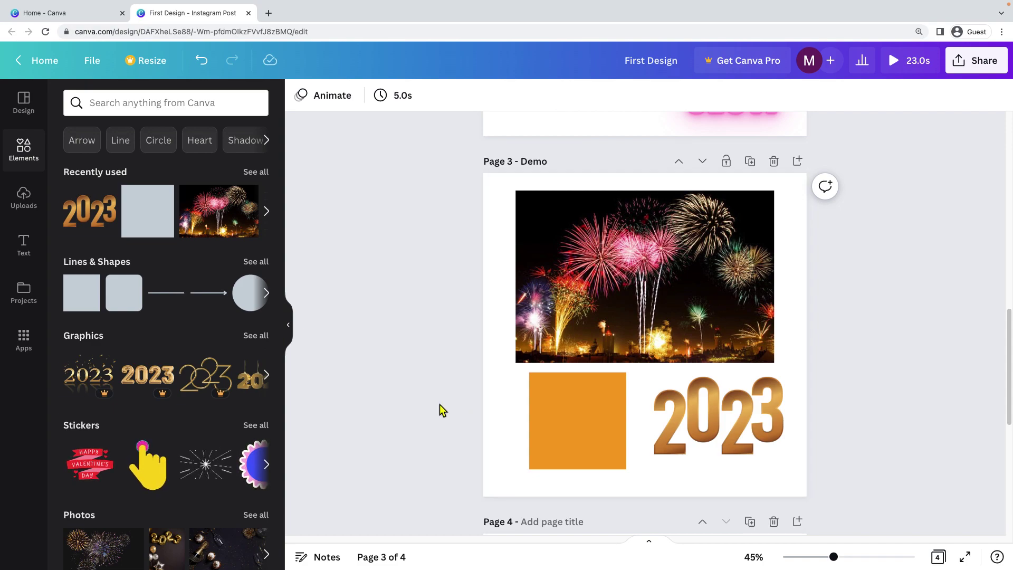
Move the orange square left until its left edge lines up with the fireworks photo's left edge, and leave nothing selected.
drag(612, 409, 600, 407)
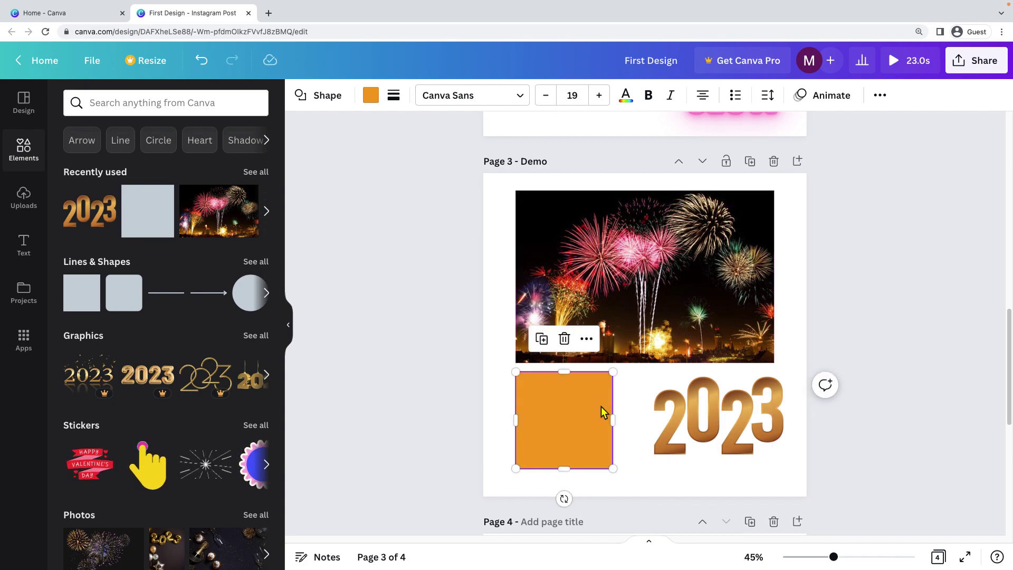
click(505, 389)
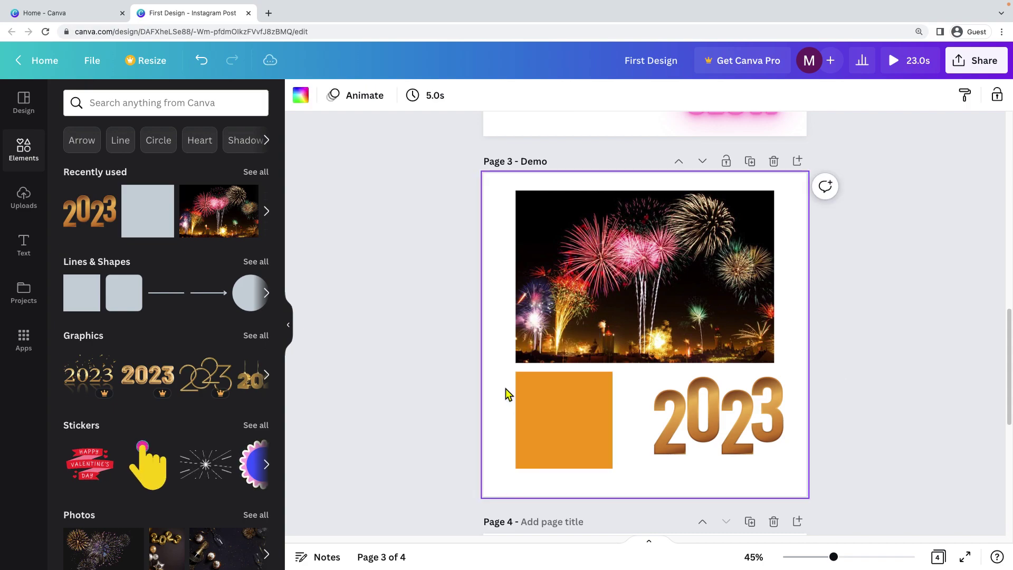
click(455, 377)
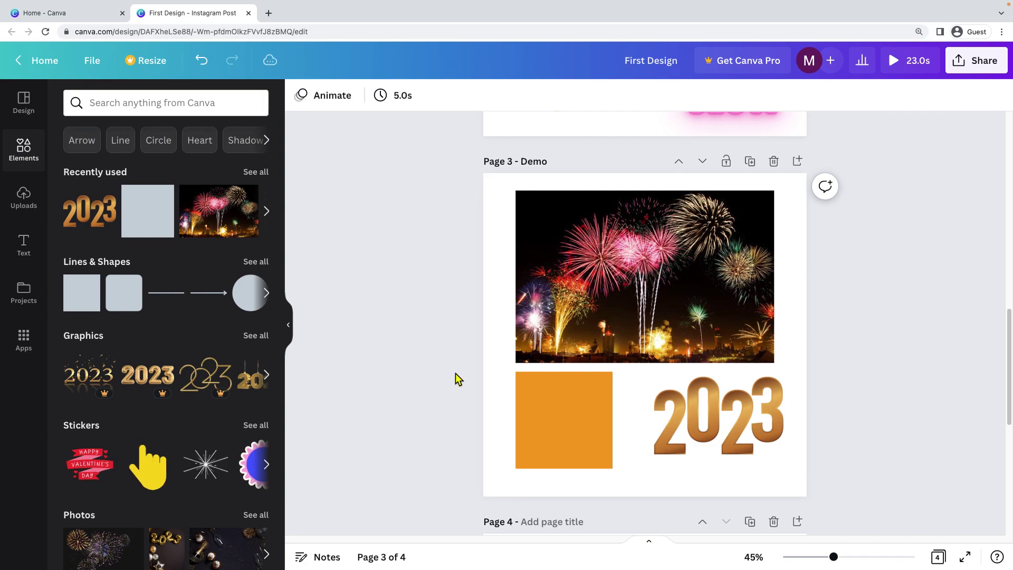
Show the rulers and guides around the design.
click(94, 65)
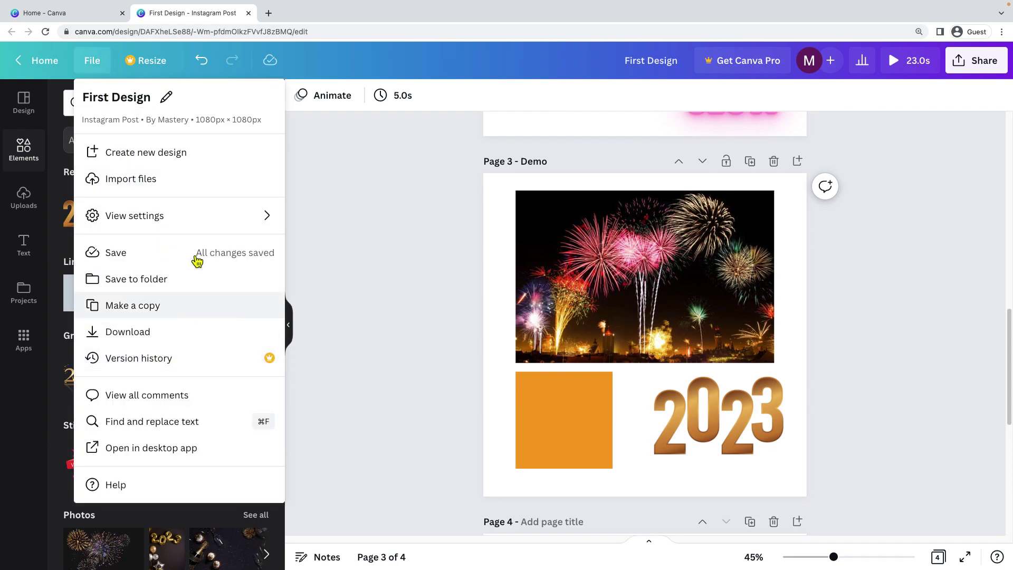
mouse_move(199, 218)
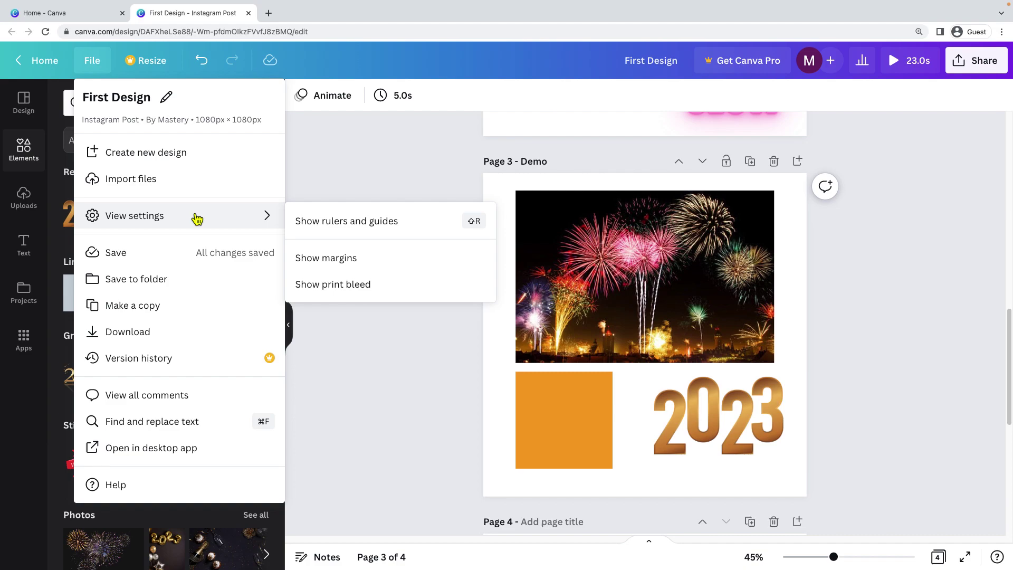
click(404, 230)
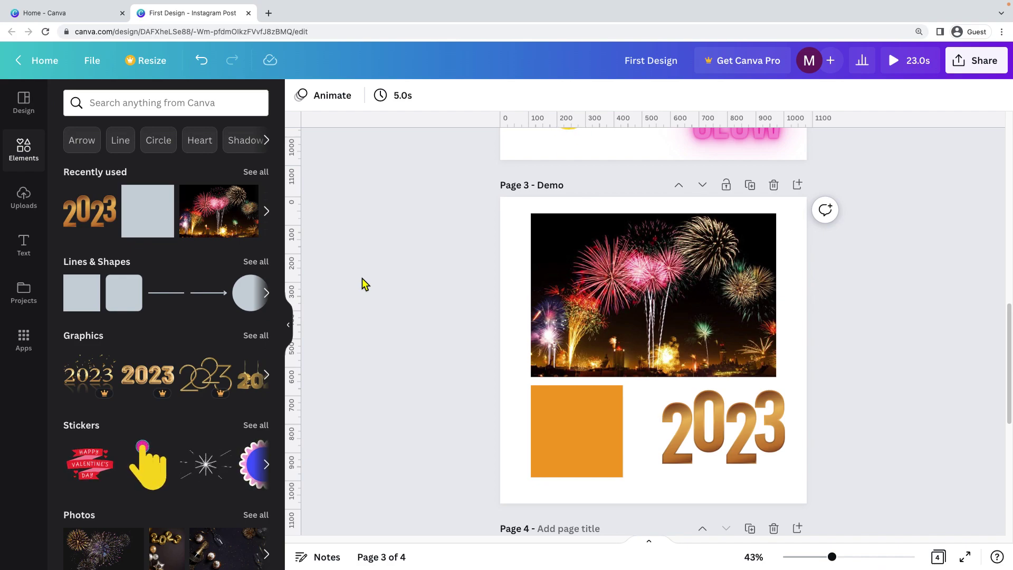
Move the fireworks photo down and slightly right so it overlaps the orange square and the 2023 graphic, and deselect it.
mouse_move(581, 298)
mouse_down()
mouse_move(568, 297)
mouse_move(581, 296)
mouse_up()
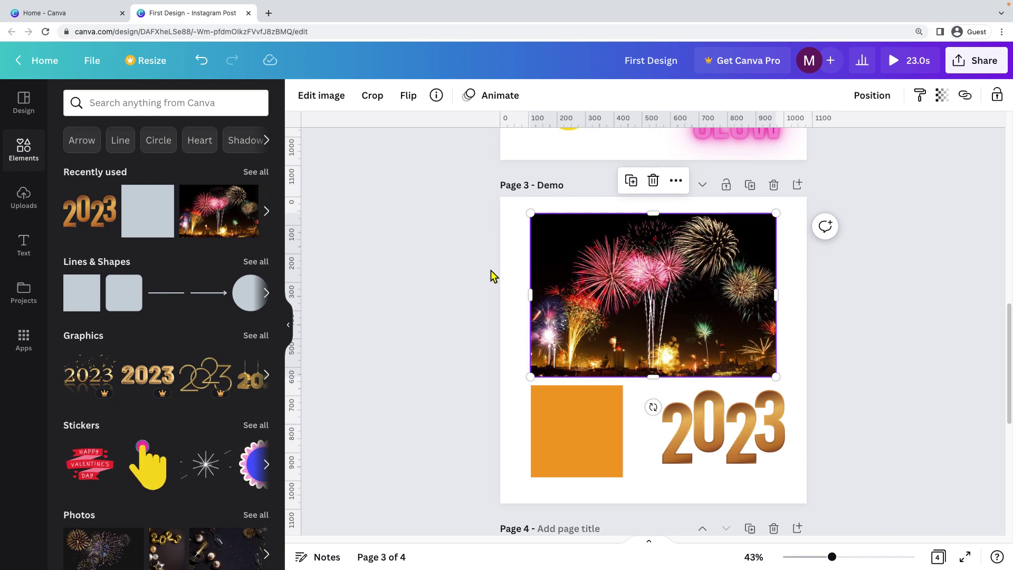
drag(618, 286, 628, 323)
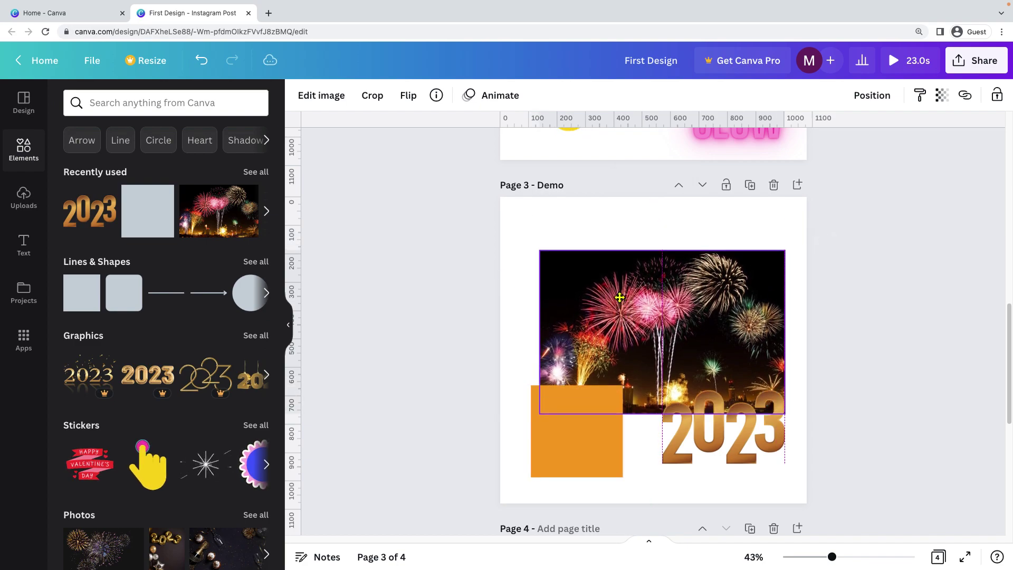
click(432, 204)
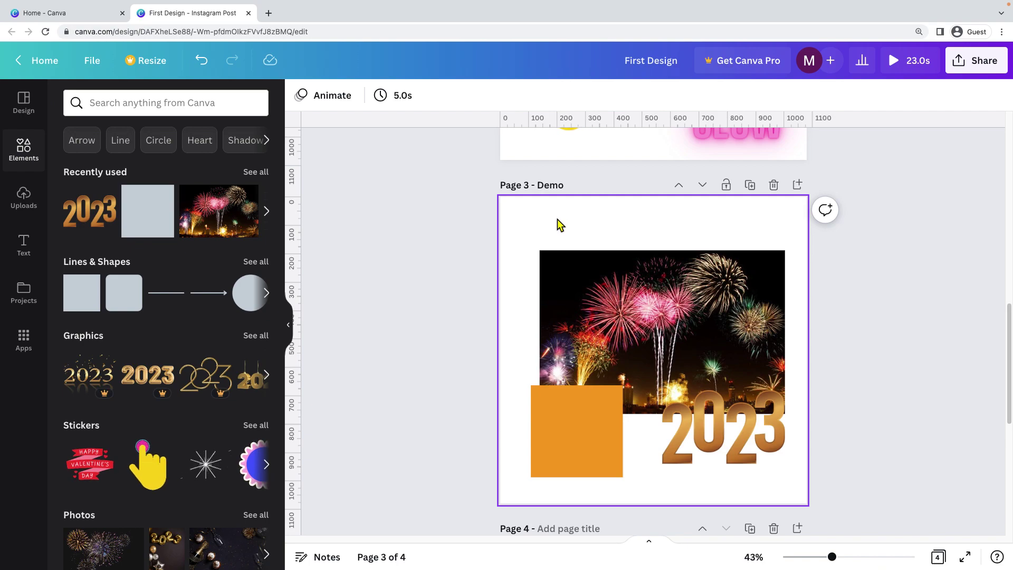
Check the design's pixel dimensions in the file details.
click(92, 60)
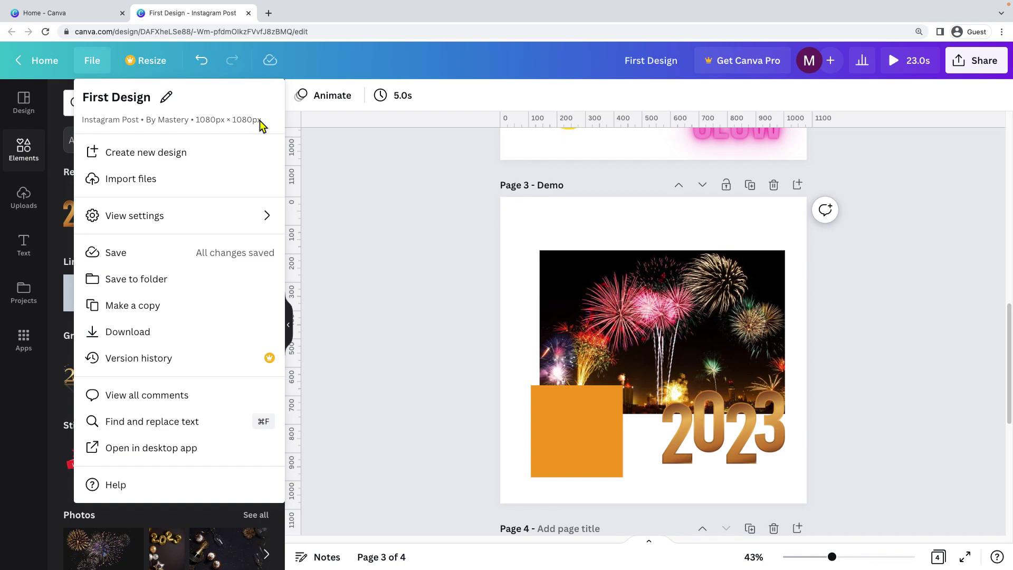
click(451, 188)
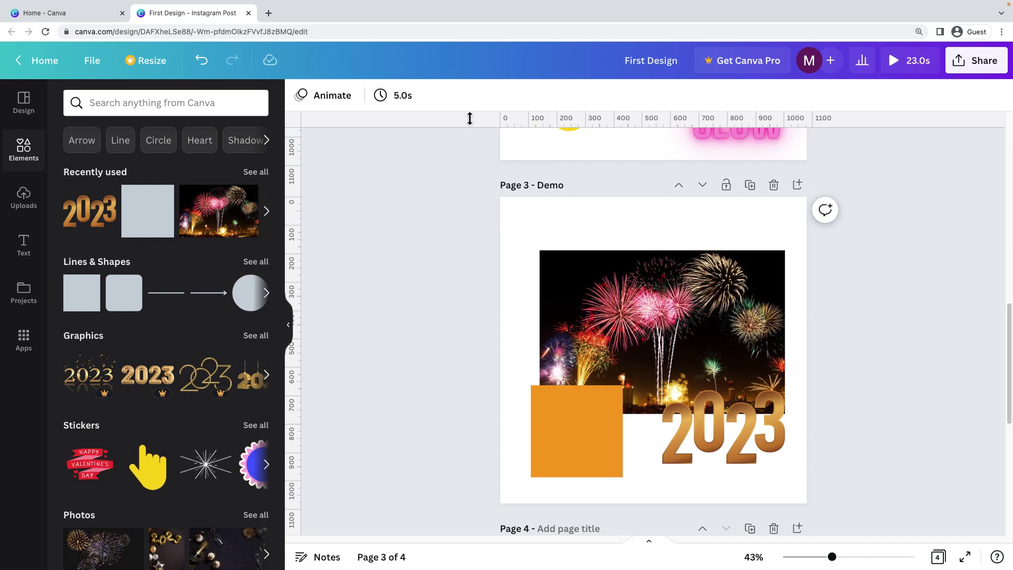
Add a horizontal ruler guide about 20 px below the upper edge of Page 3.
drag(470, 118, 468, 197)
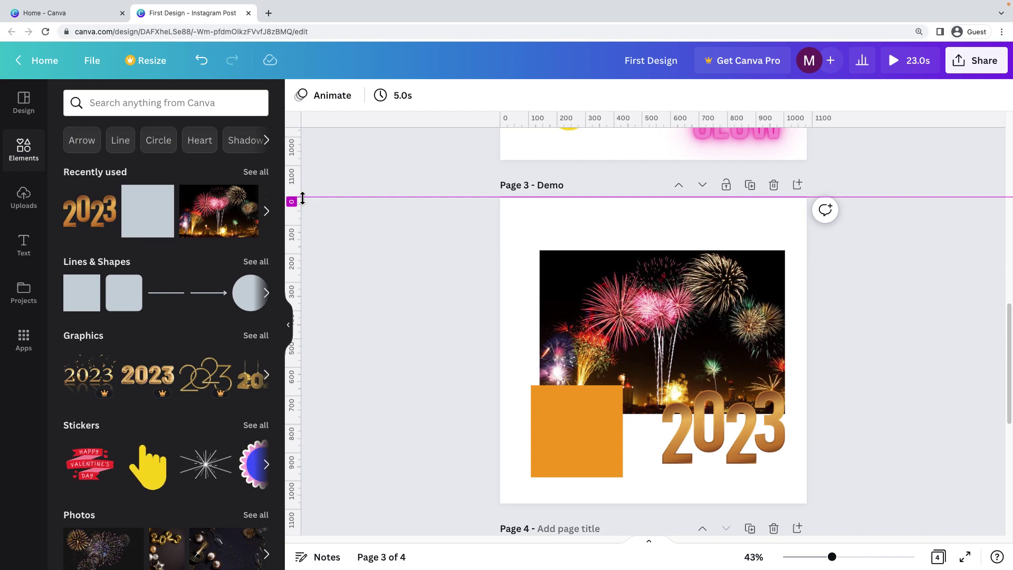
drag(302, 198, 302, 202)
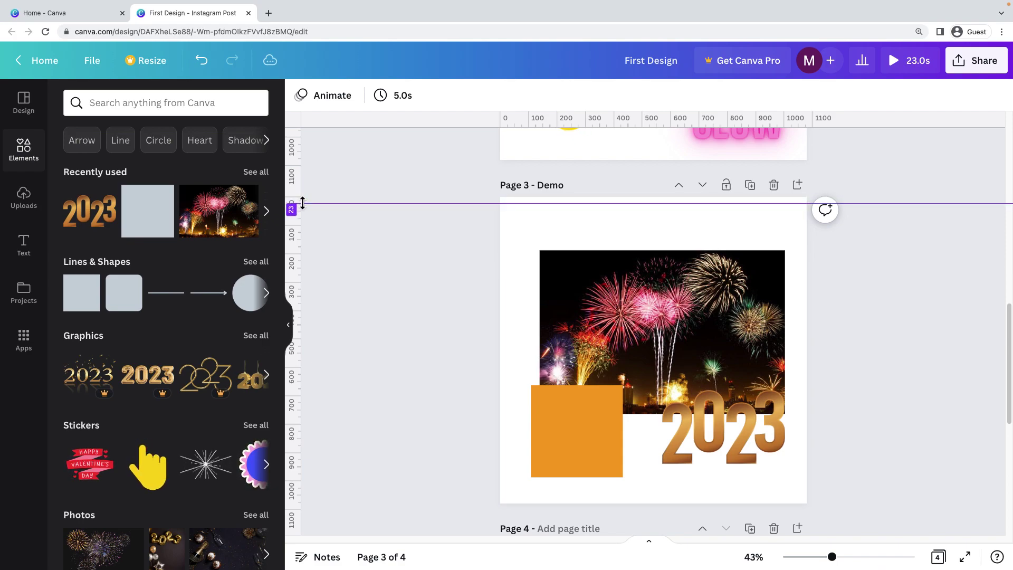
drag(303, 202, 303, 203)
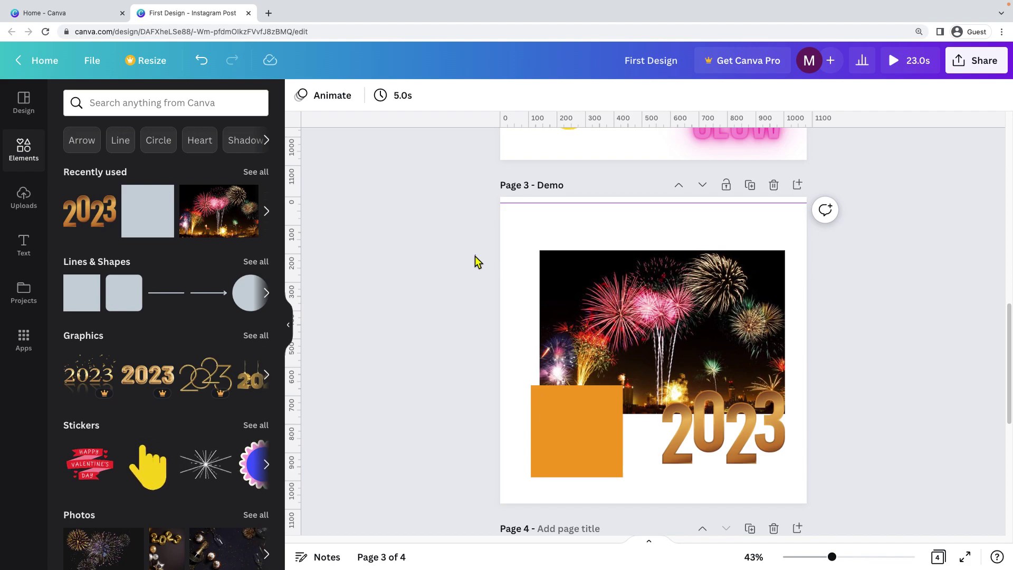
Move the fireworks photo up until its upper edge snaps to the horizontal guide, horizontally centred on Page 3, and deselect it.
click(662, 271)
drag(662, 270, 658, 236)
click(620, 199)
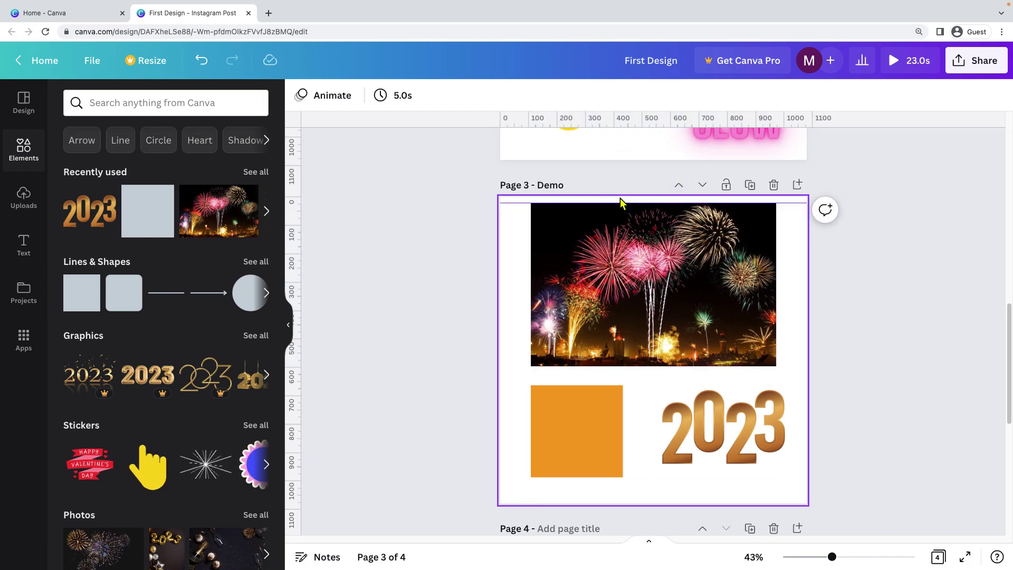
click(466, 236)
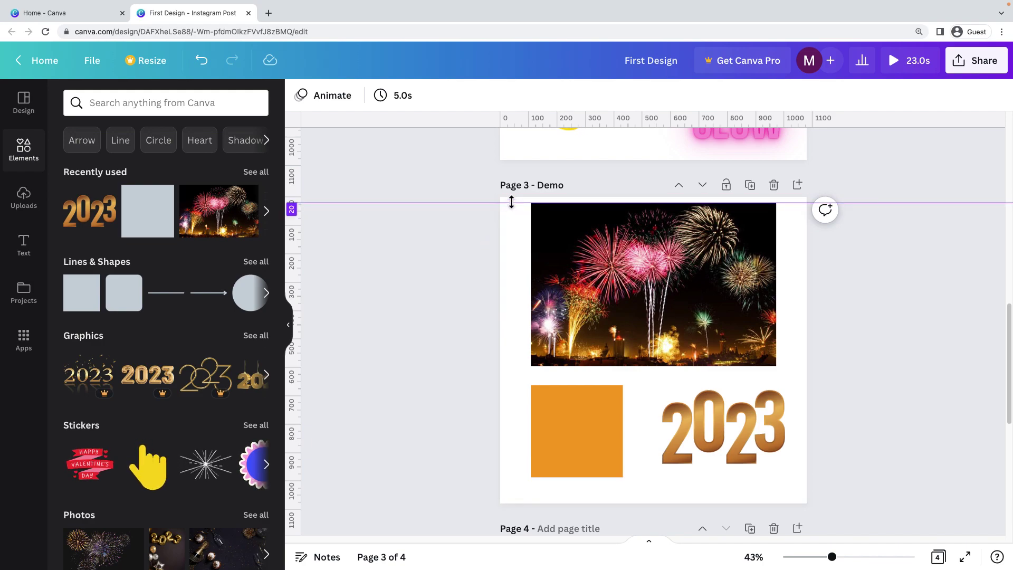
Remove the horizontal guide and add a vertical guide about 20 px from the left edge of Page 3.
drag(512, 202, 511, 119)
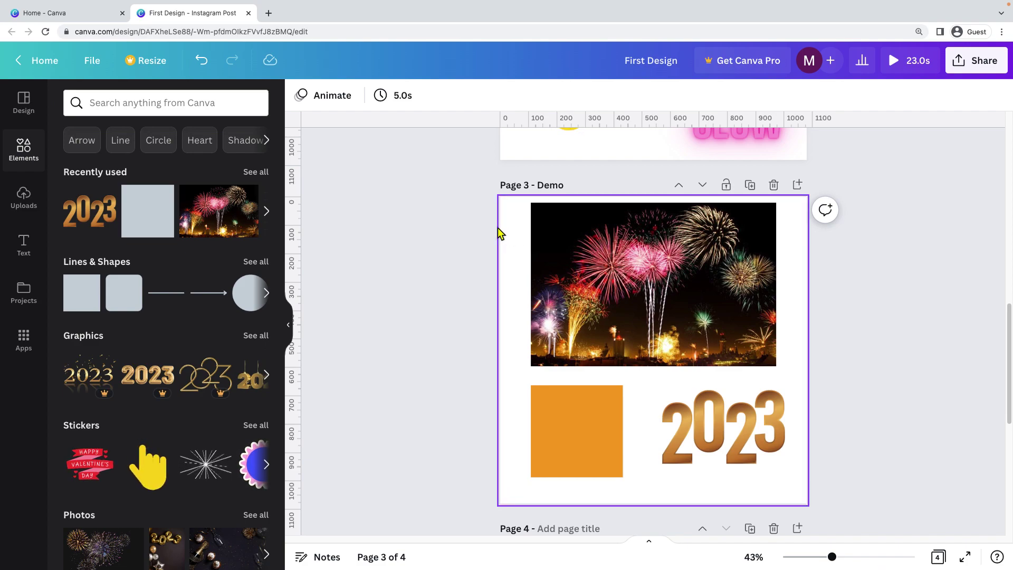
drag(292, 123, 505, 122)
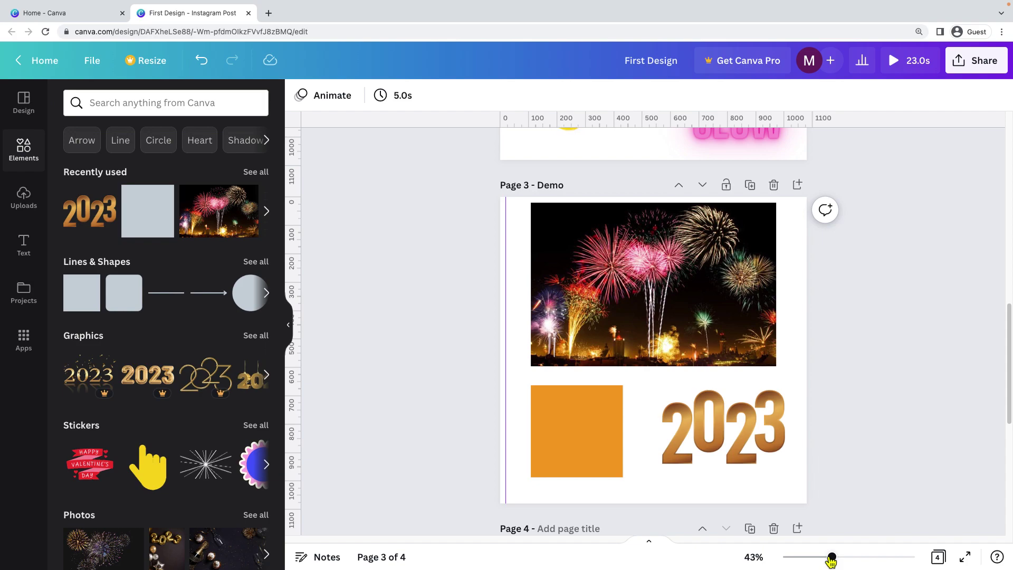
drag(832, 561, 853, 562)
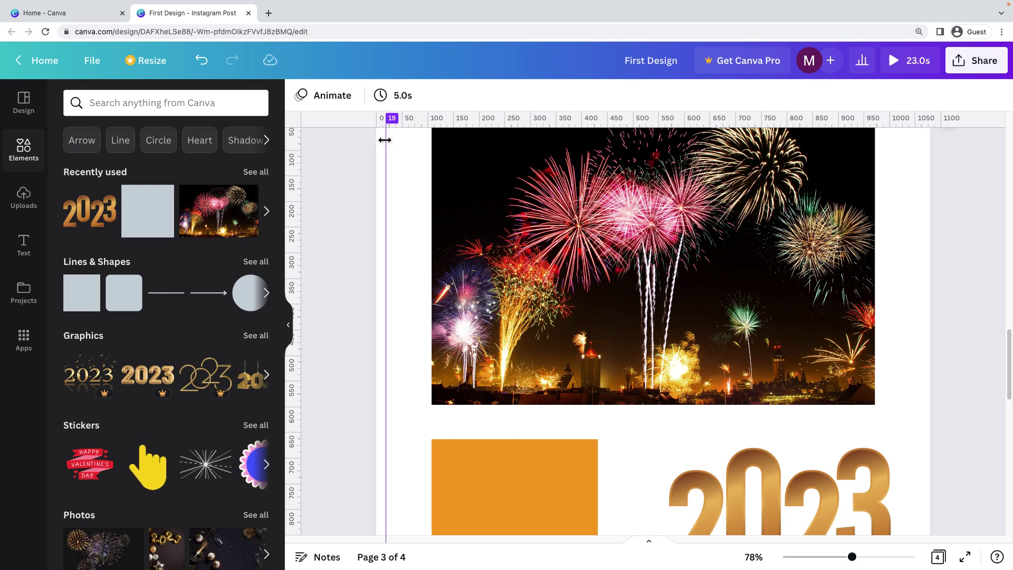
drag(387, 140, 386, 140)
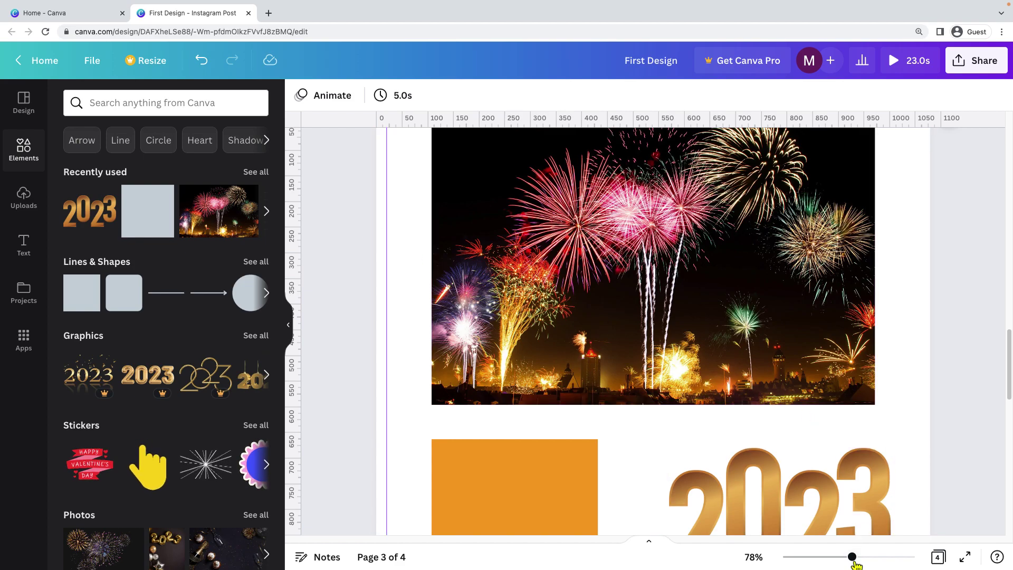
drag(853, 561, 840, 563)
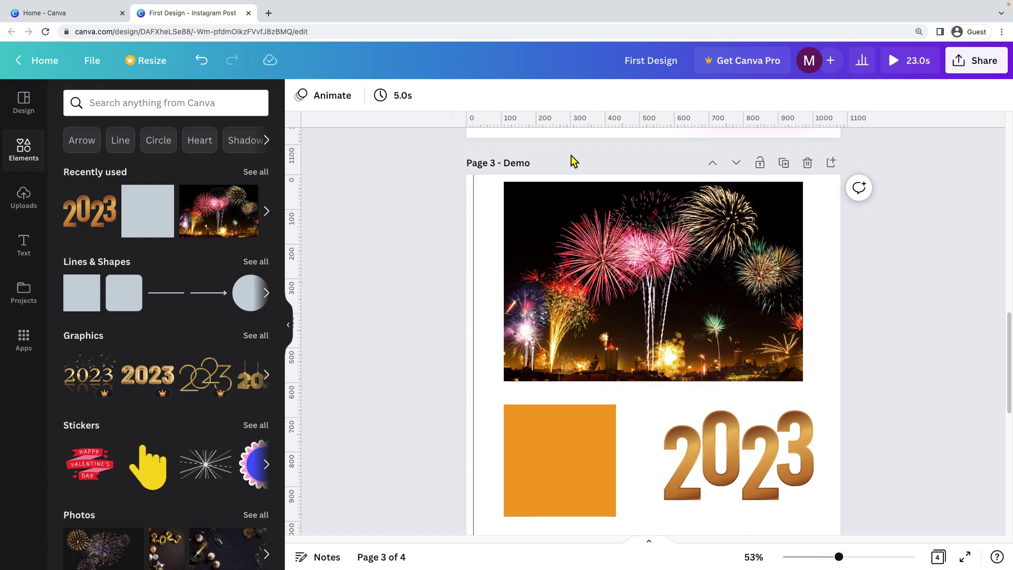
Move the fireworks photo left until its left edge snaps to the vertical guide, and leave nothing selected.
click(576, 218)
drag(570, 211, 542, 211)
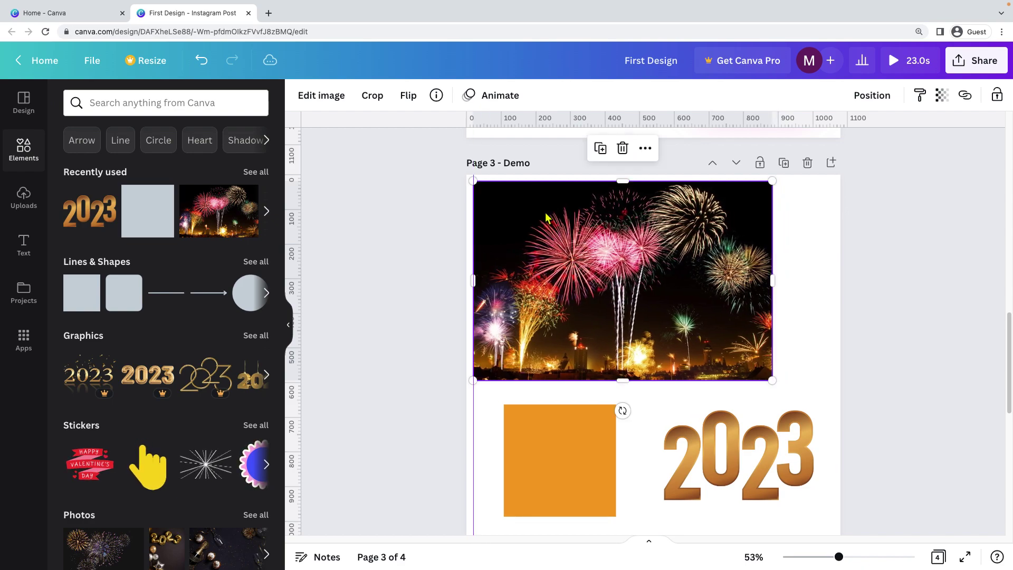
click(351, 230)
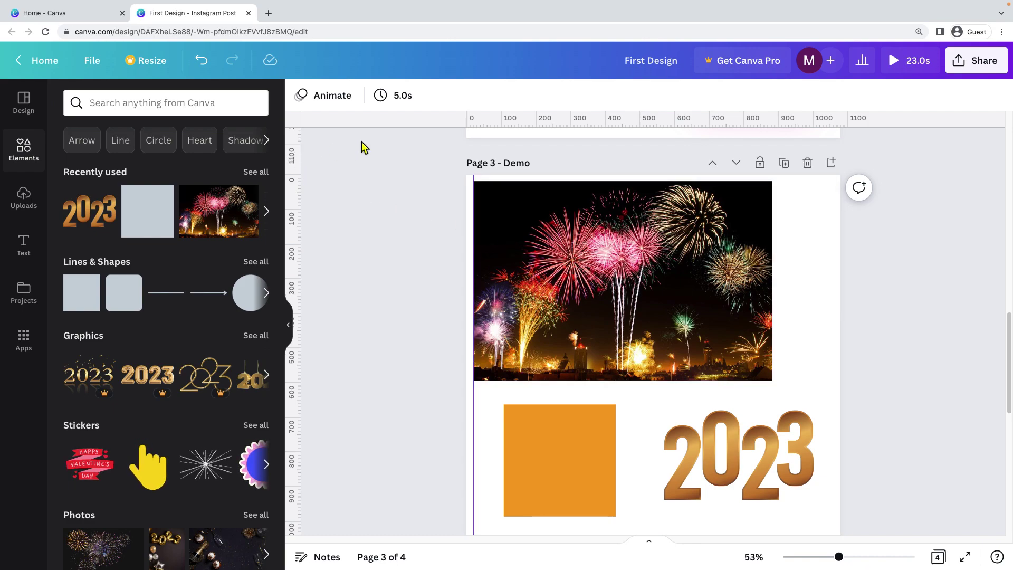
Add a horizontal guide about 20 px below the upper edge of Page 3, moving the fireworks photo away from the guides.
drag(420, 117, 432, 180)
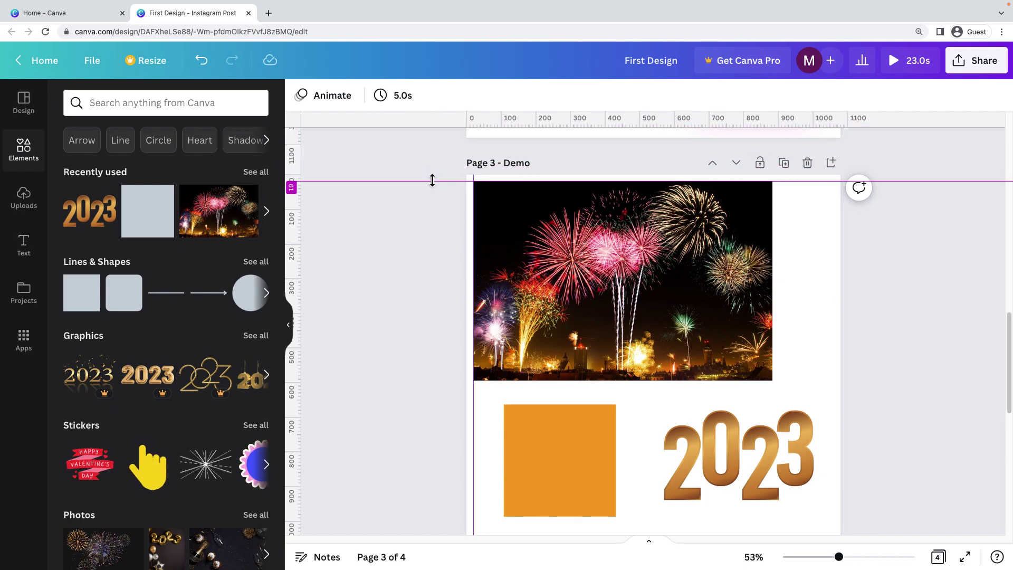
drag(505, 211, 511, 227)
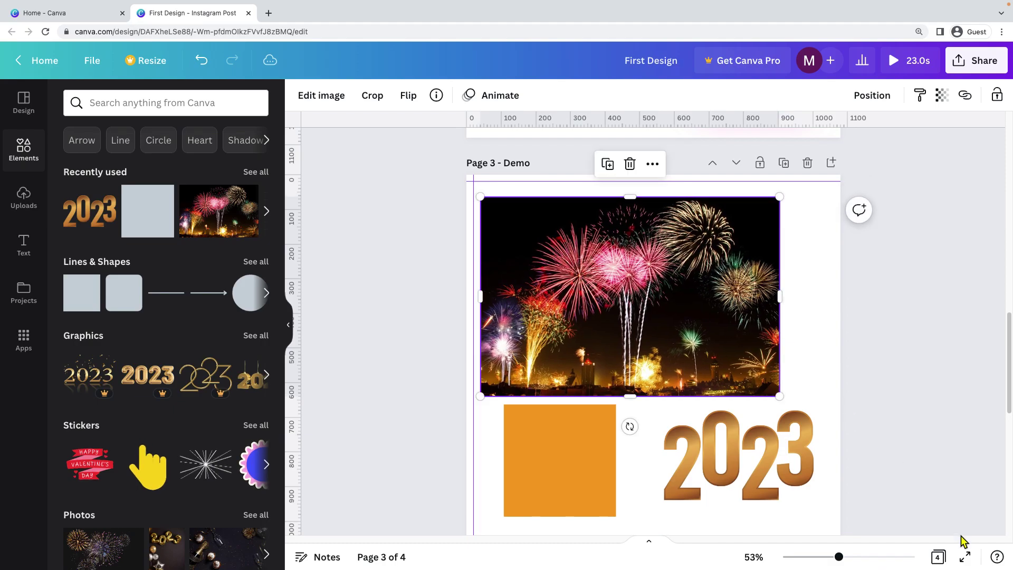
drag(839, 557, 851, 557)
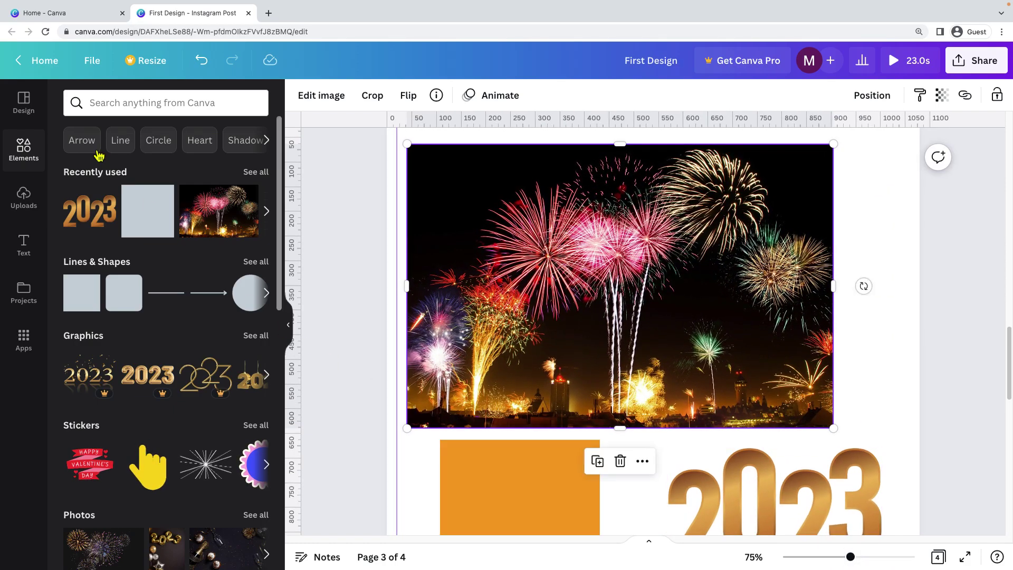
scroll(376, 156, up, 1)
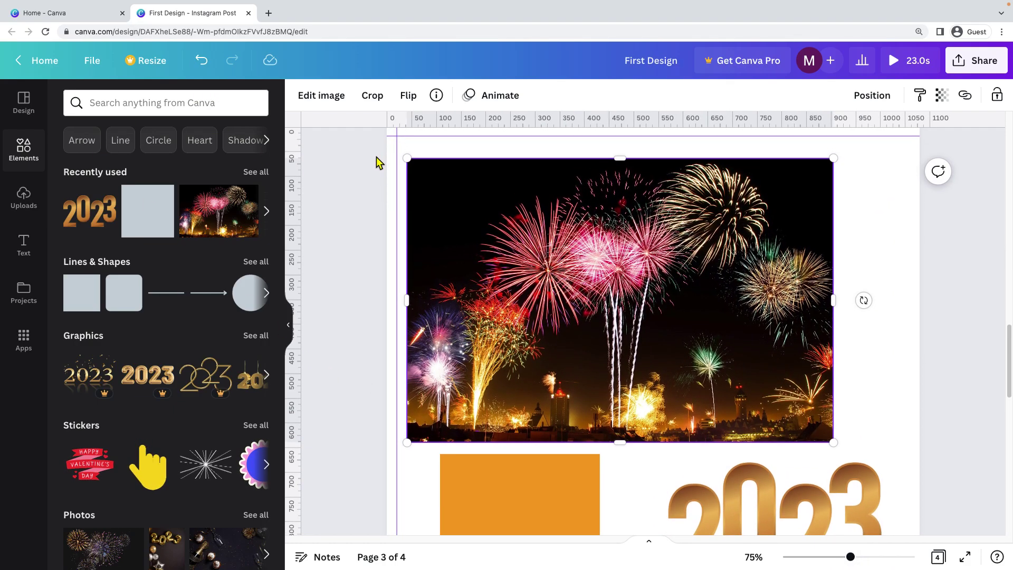
drag(431, 138, 432, 138)
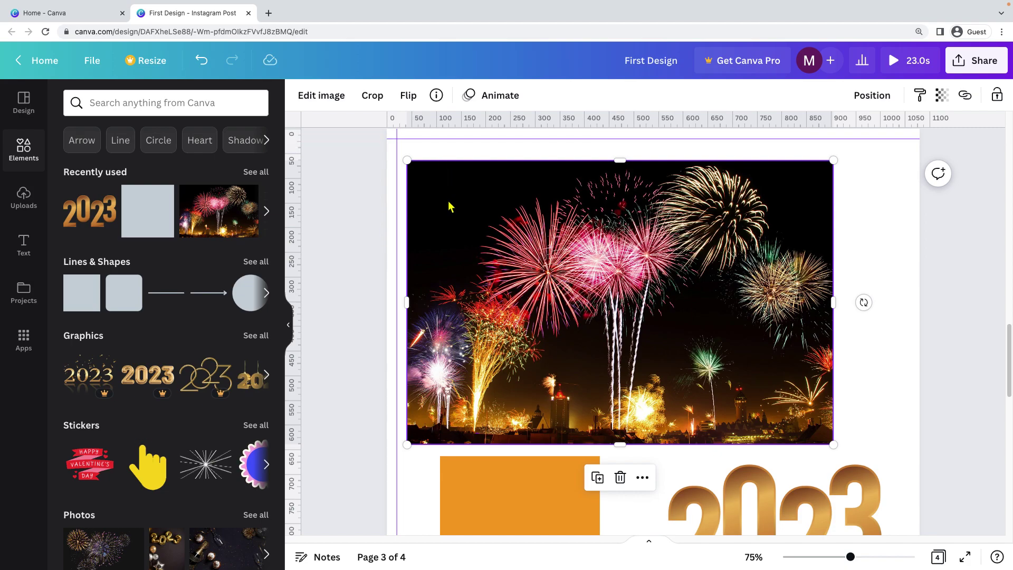
Snap the fireworks photo's upper-left corner to the intersection of the horizontal and vertical guides, and deselect it.
scroll(355, 220, up, 1)
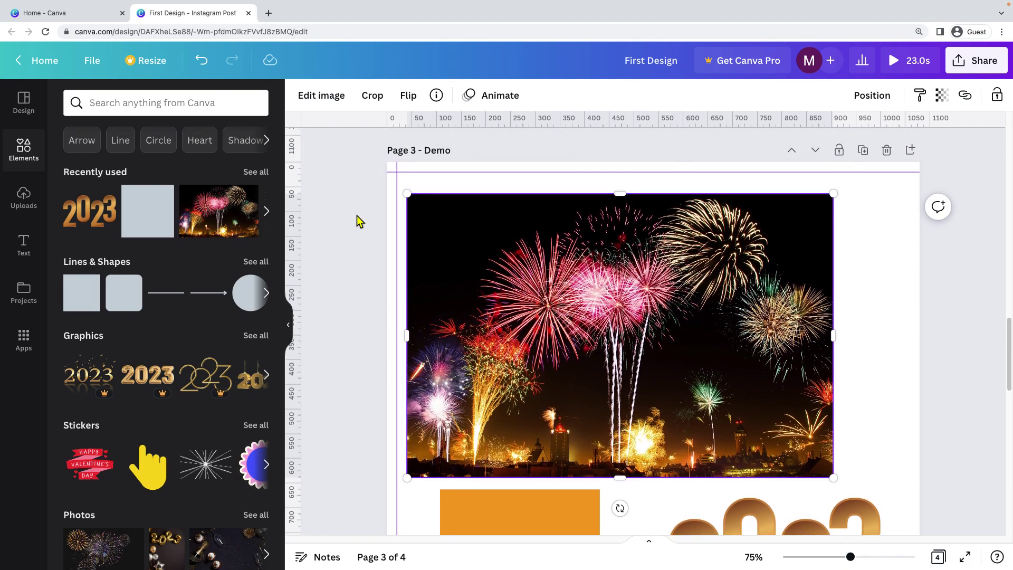
drag(510, 247, 509, 232)
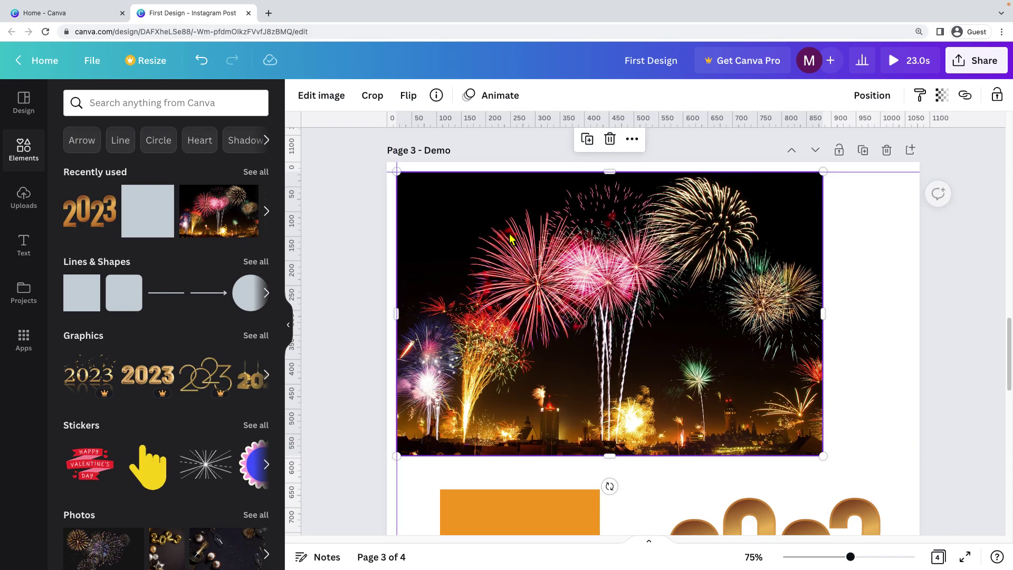
click(359, 229)
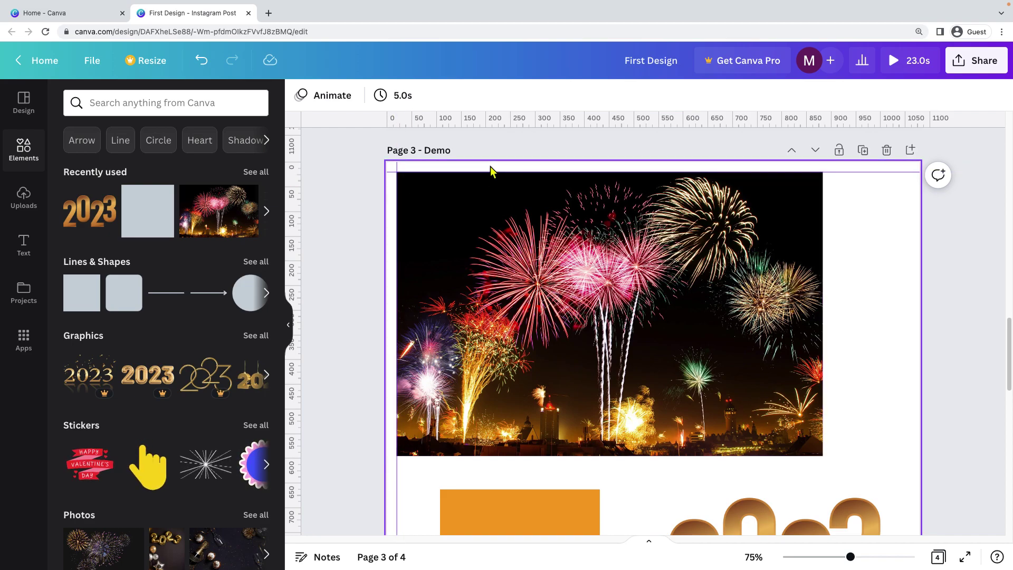
click(96, 60)
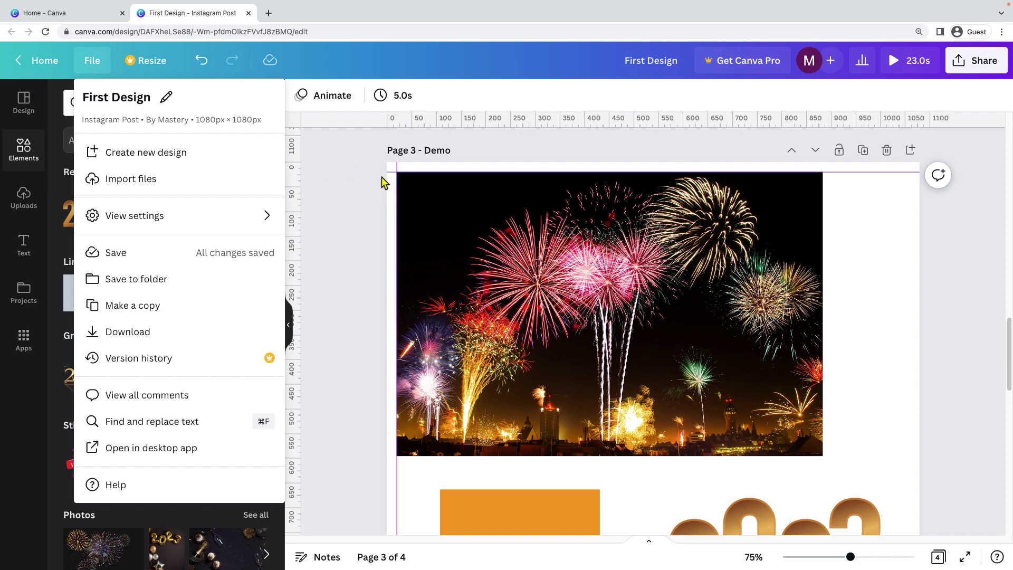
click(376, 213)
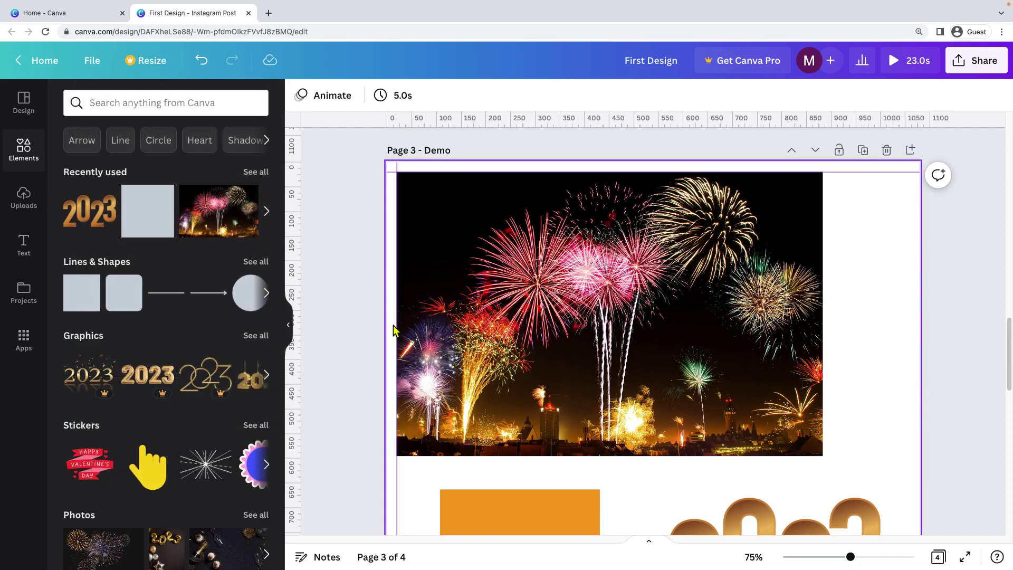
Add six more horizontal guides at different heights across the middle and lower part of the fireworks photo on Page 3.
drag(351, 117, 377, 290)
drag(346, 117, 344, 252)
drag(364, 117, 378, 346)
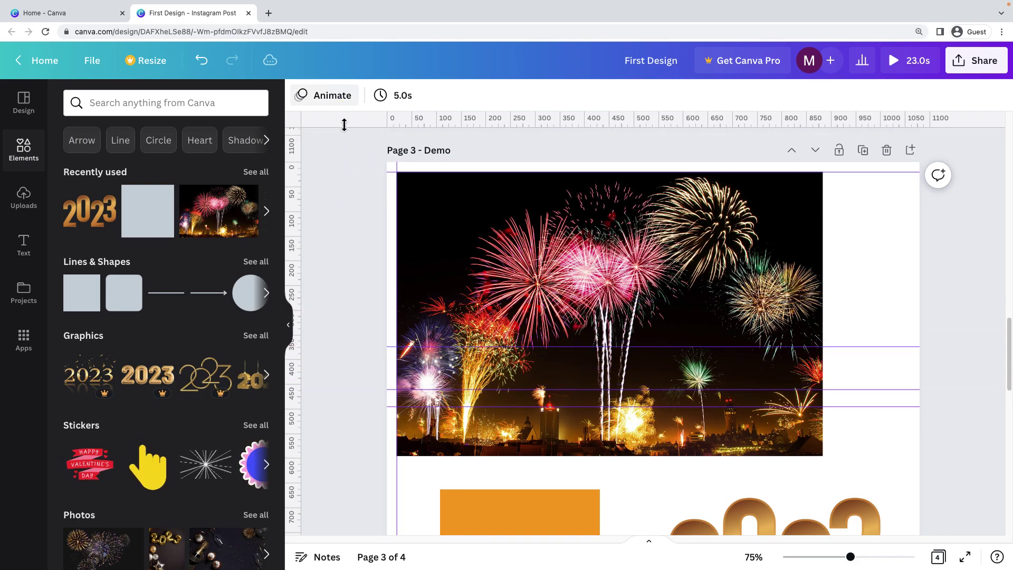
drag(346, 120, 373, 335)
drag(348, 128, 378, 300)
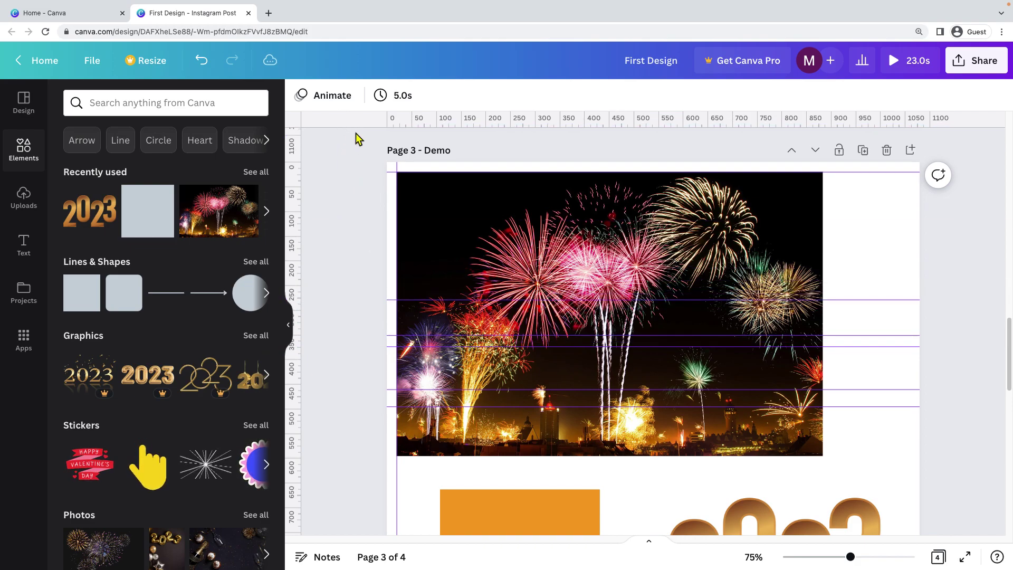
drag(355, 117, 376, 275)
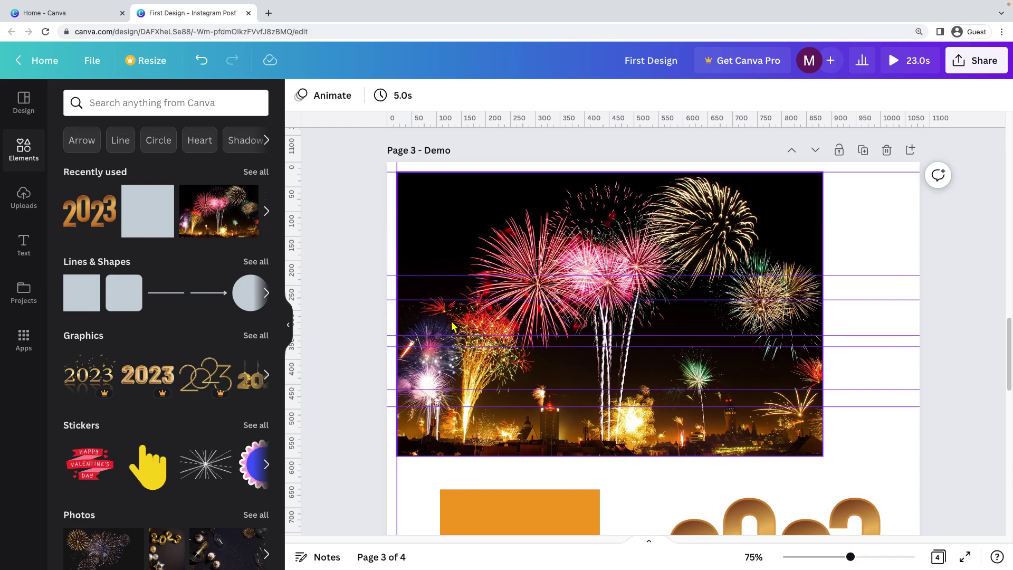
drag(576, 390, 549, 390)
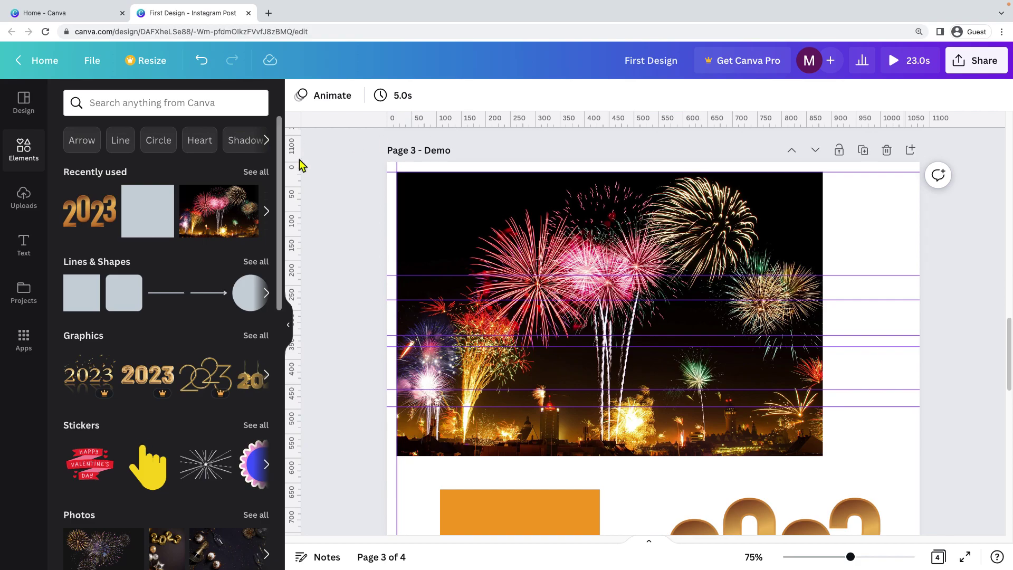
Hide the rulers and guides, and collapse the elements side panel.
click(92, 61)
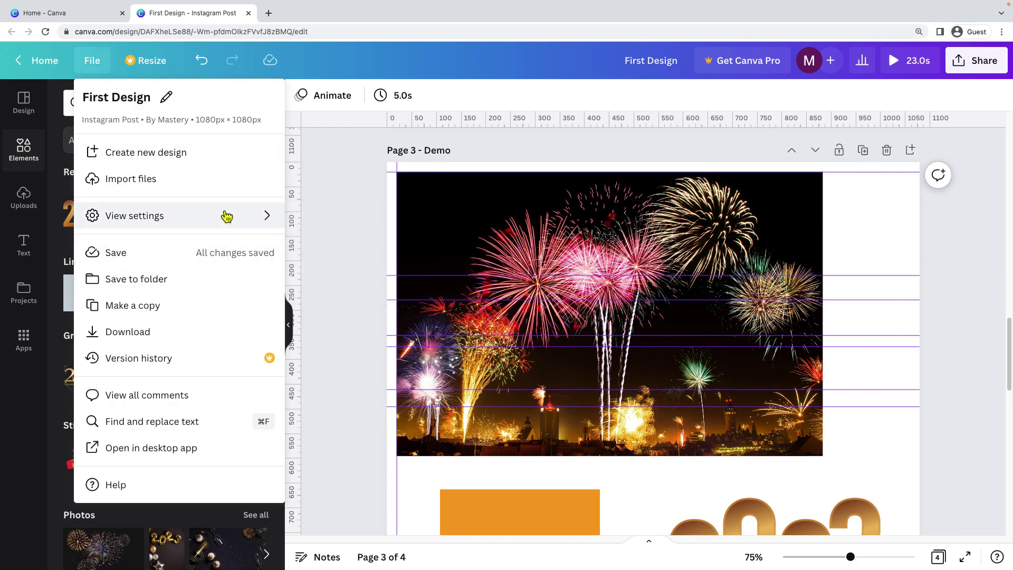
mouse_move(227, 215)
click(358, 220)
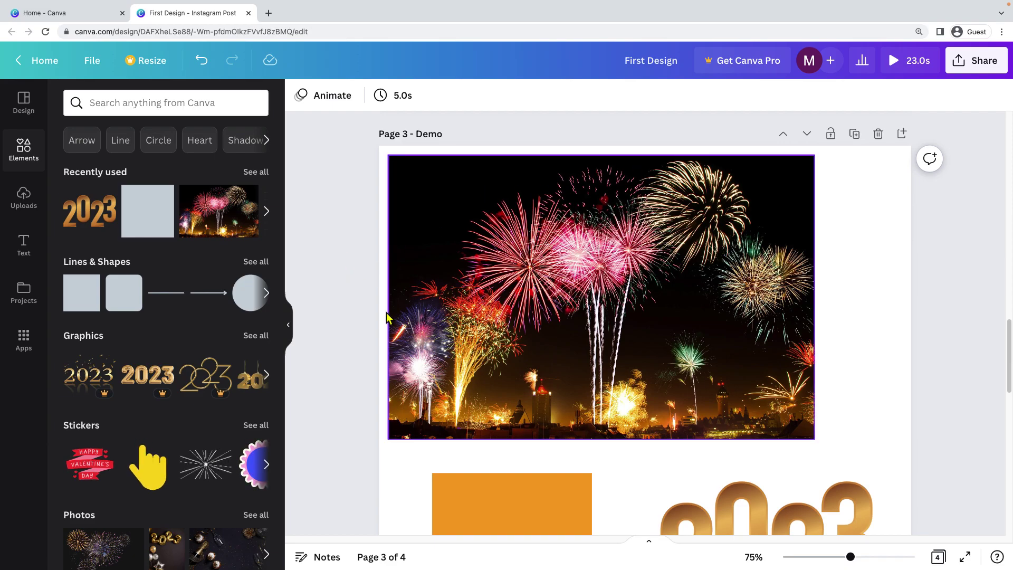
click(289, 329)
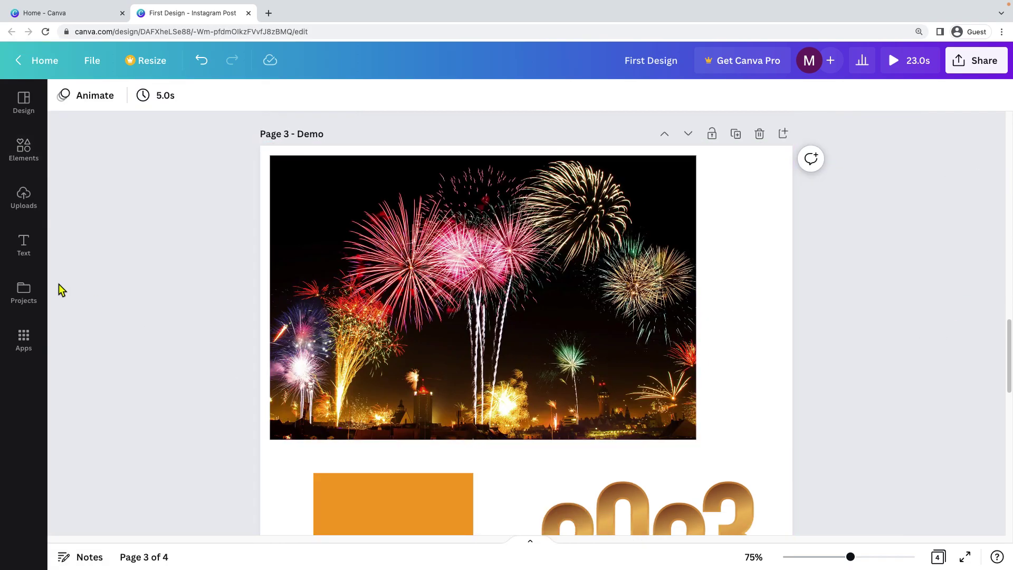